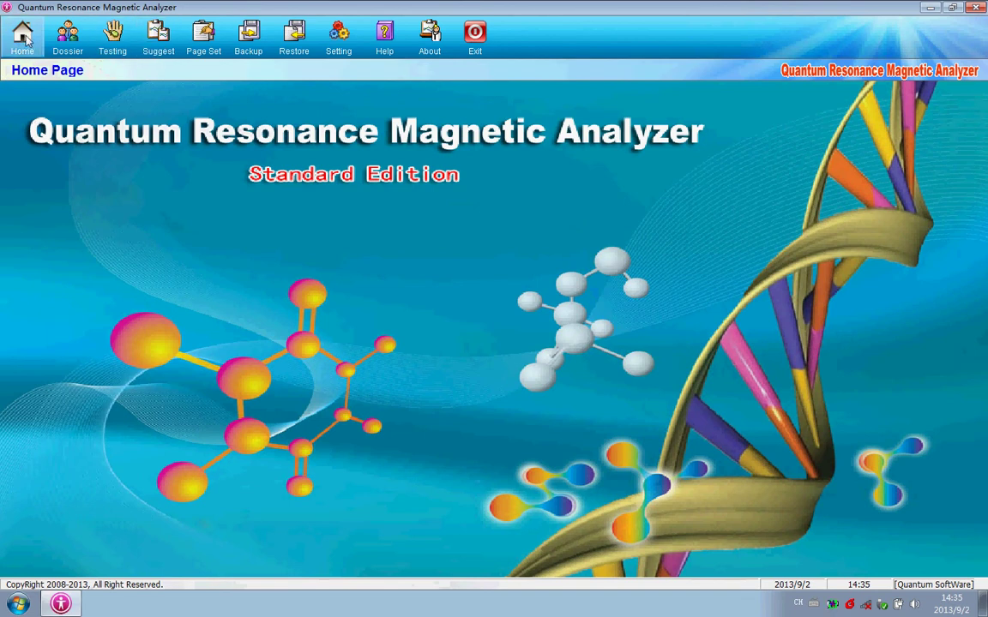
In the tested person dossier, add a customer group named '1' with a short remark.
left_click(69, 38)
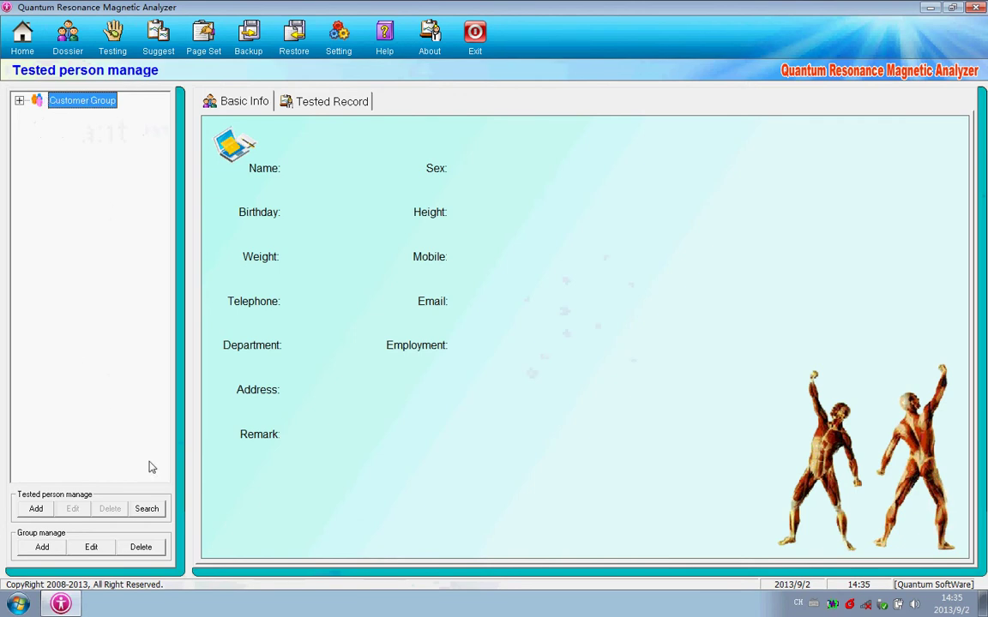
left_click(63, 547)
type("ffj")
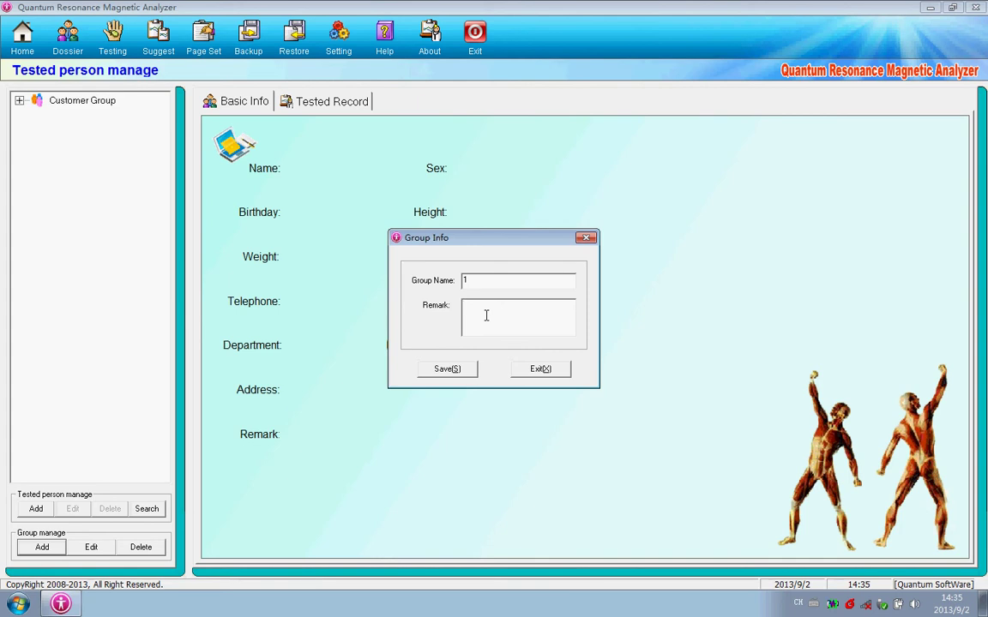
left_click(467, 374)
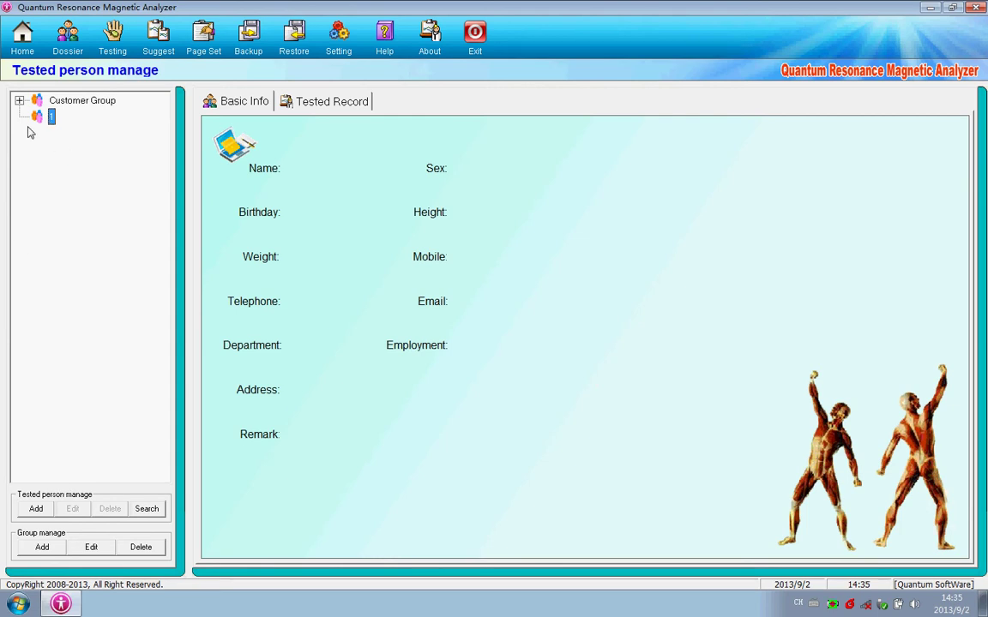
Add a female tested person to group 1, born 1986-08-02, 165 cm, 55 kg.
left_click(36, 508)
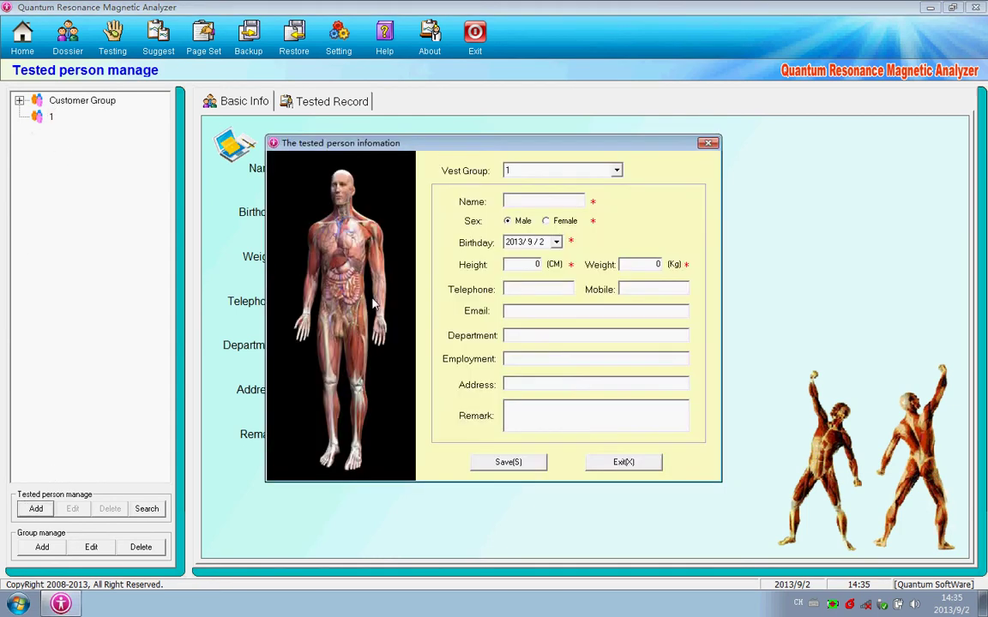
left_click(617, 171)
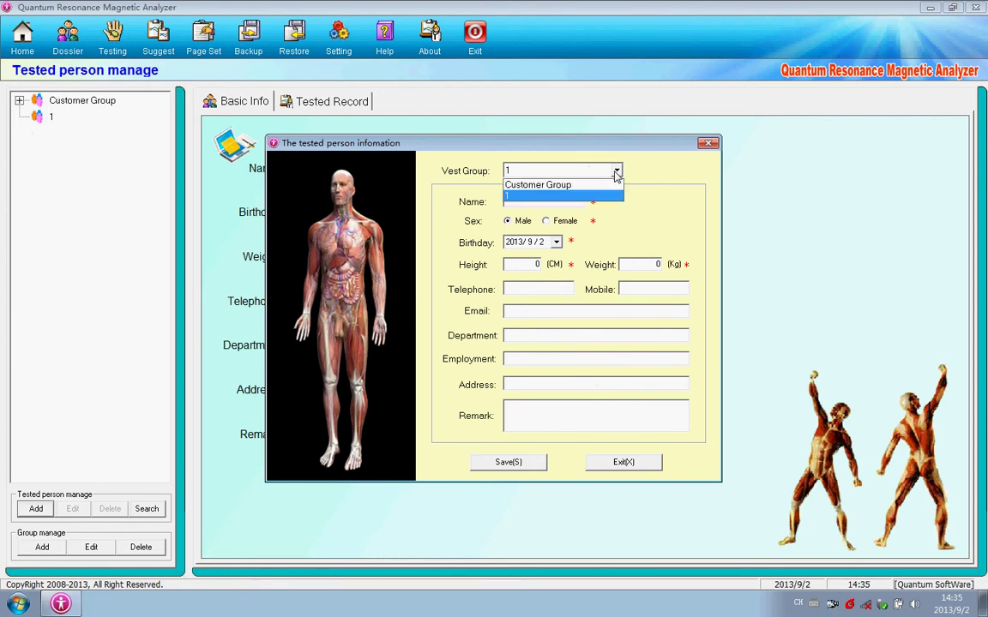
left_click(558, 200)
left_click(541, 200)
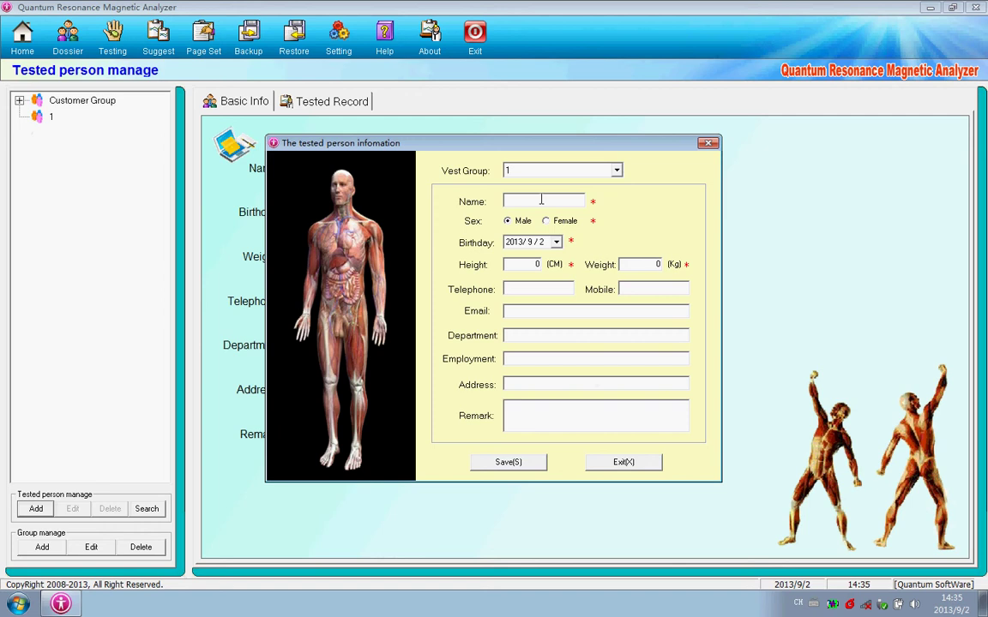
type("kk")
key("Tab")
key("Right")
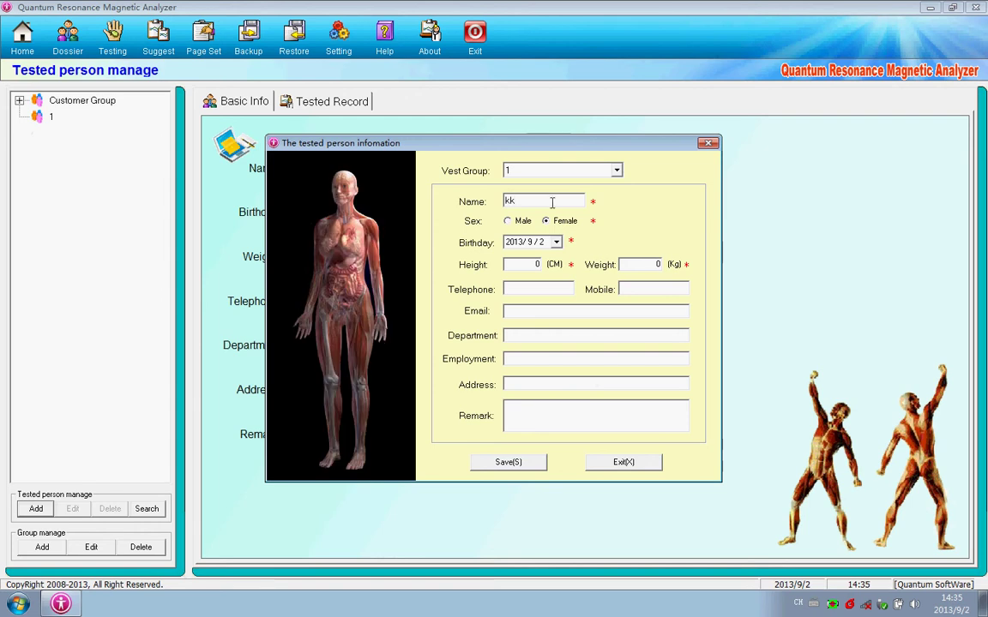
left_click(516, 243)
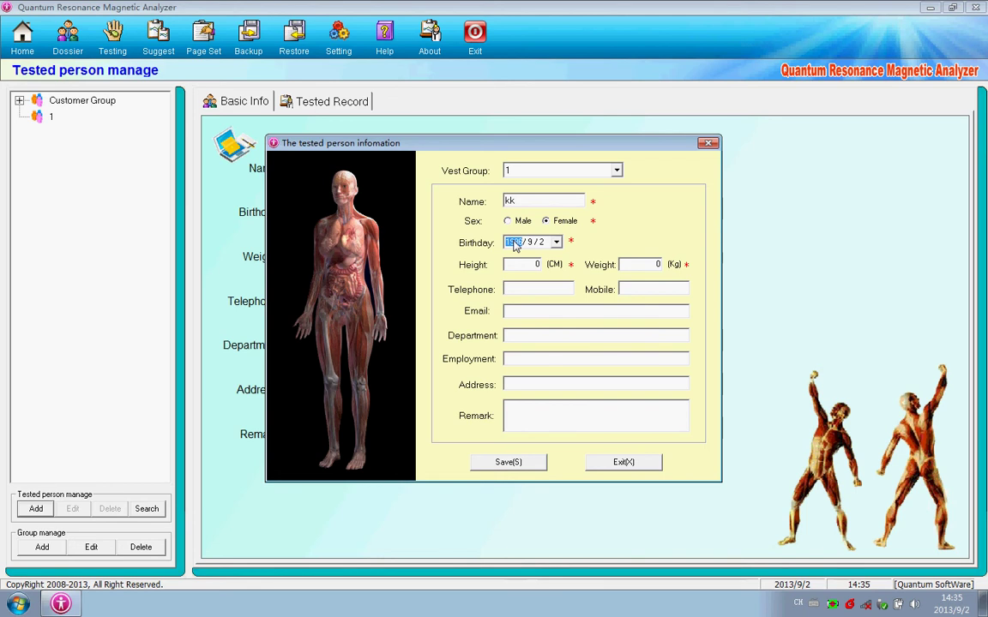
type("1986/")
type("10")
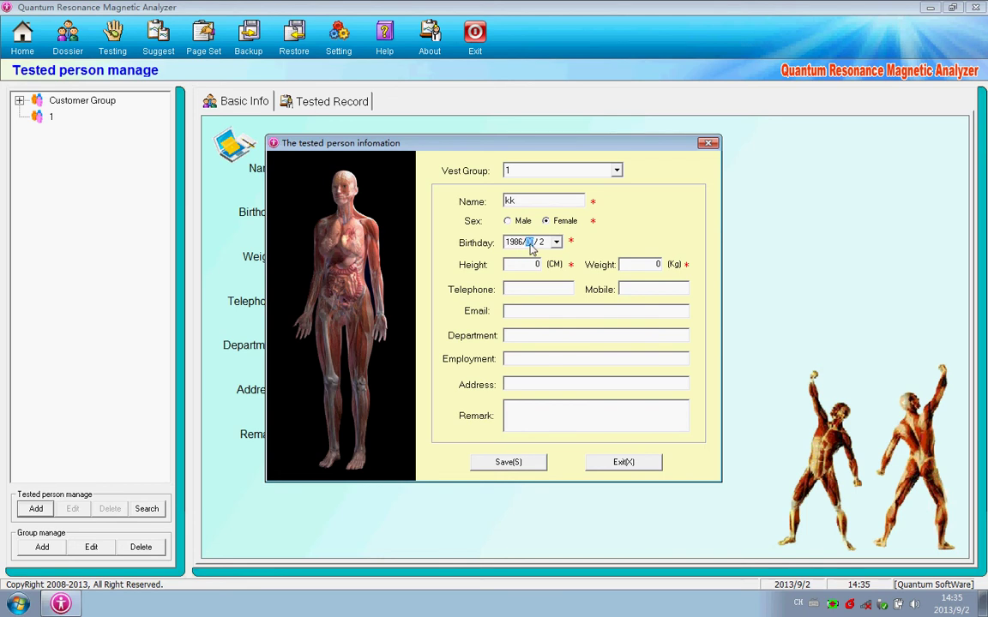
left_click(537, 264)
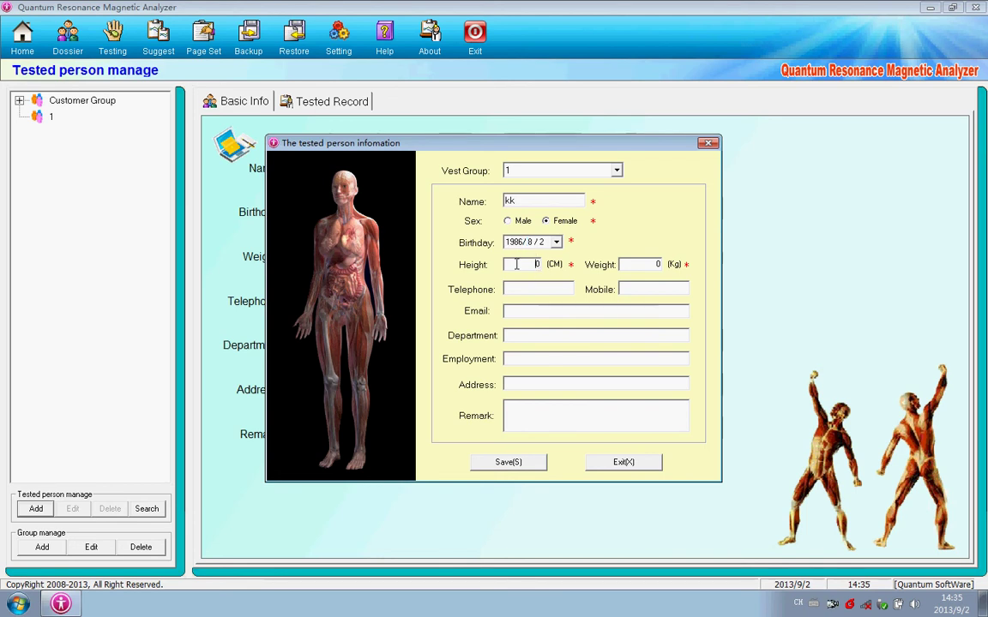
type("165")
left_click(654, 264)
type("55")
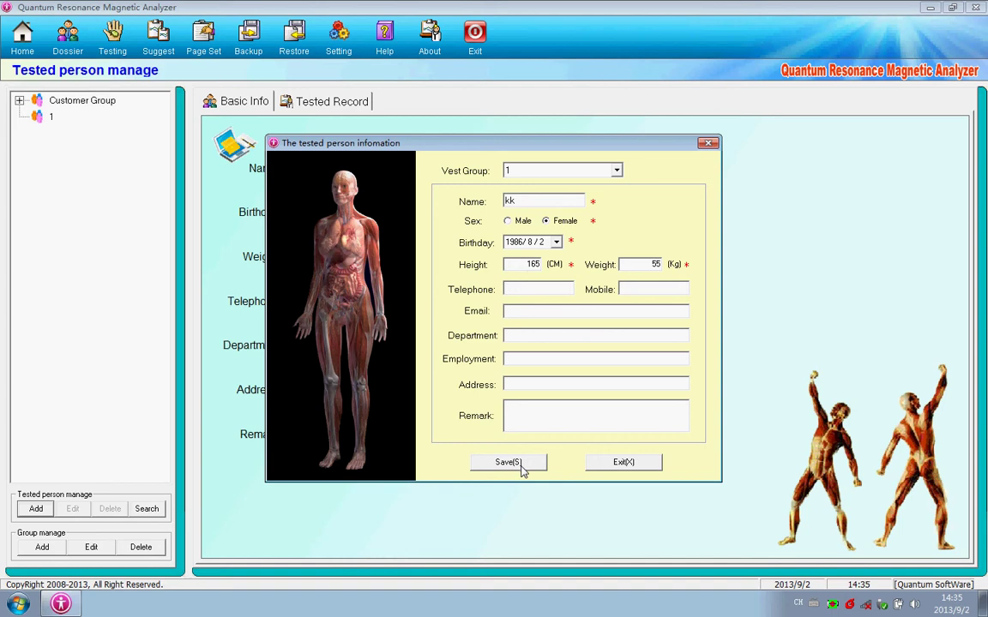
left_click(518, 461)
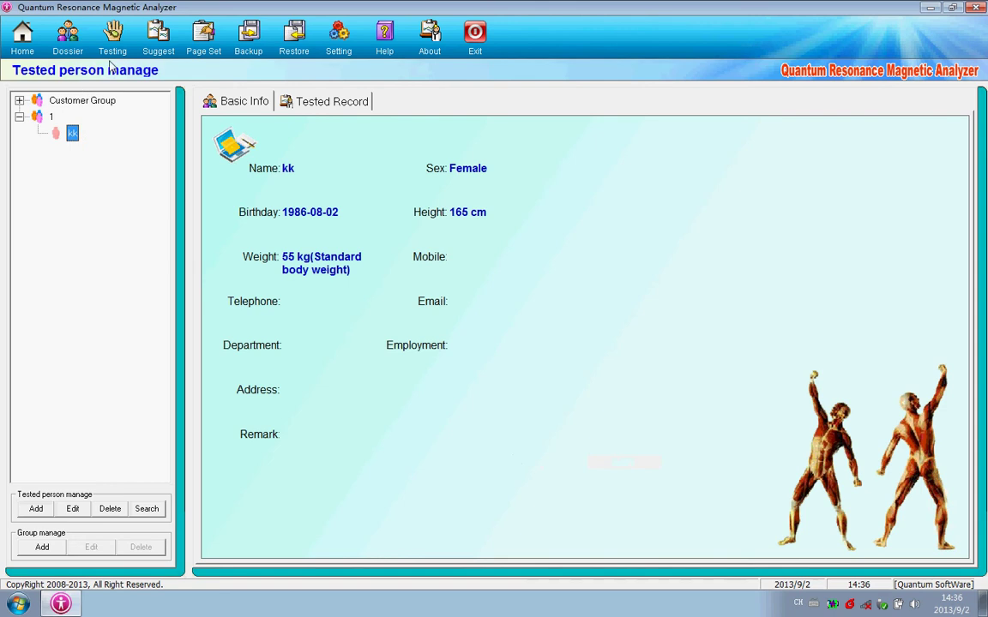
Start the test on the tested person from the Testing screen and let it finish.
left_click(113, 35)
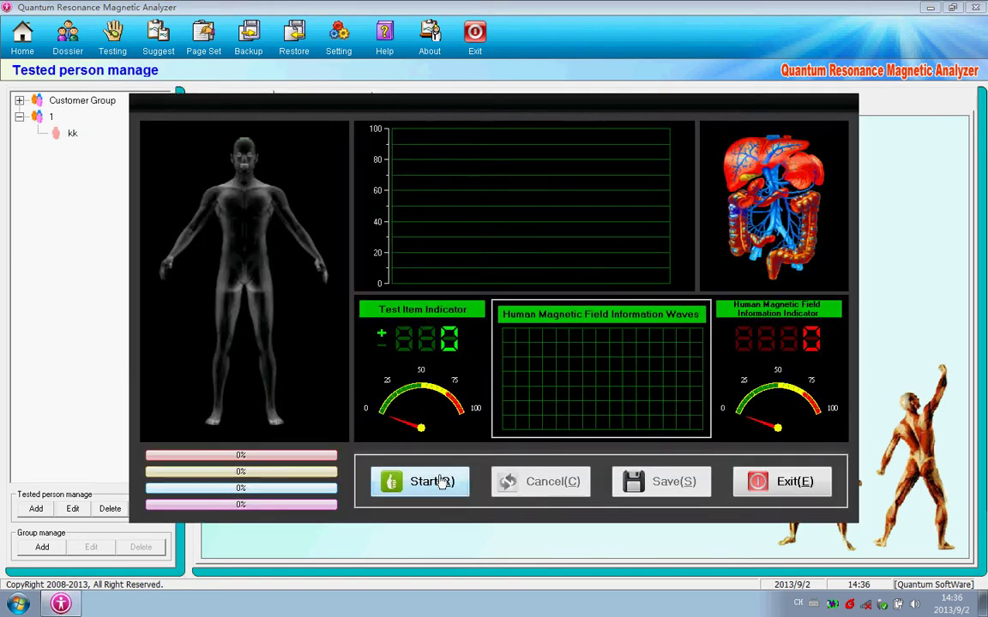
left_click(420, 481)
left_click(429, 410)
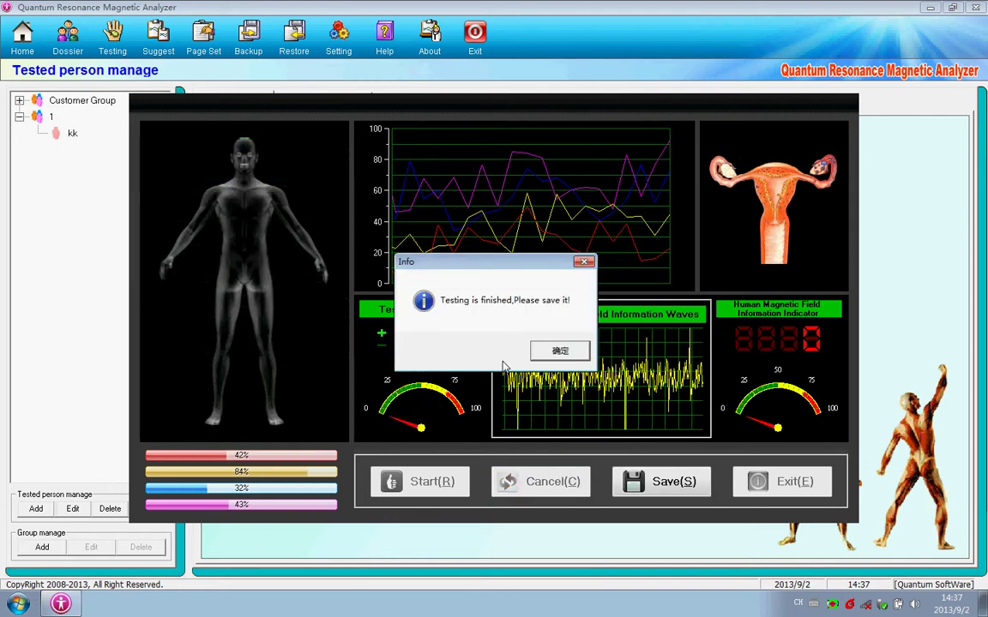
Save the test as a 2013/9/2 record and generate its Cardiovascular and Cerebrovascular report card.
left_click(553, 358)
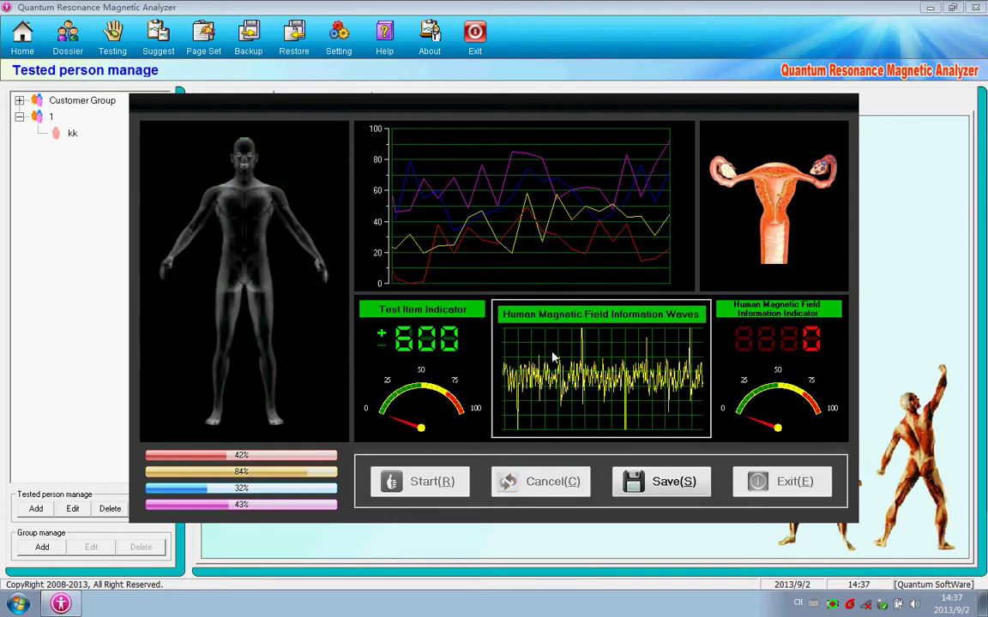
left_click(667, 486)
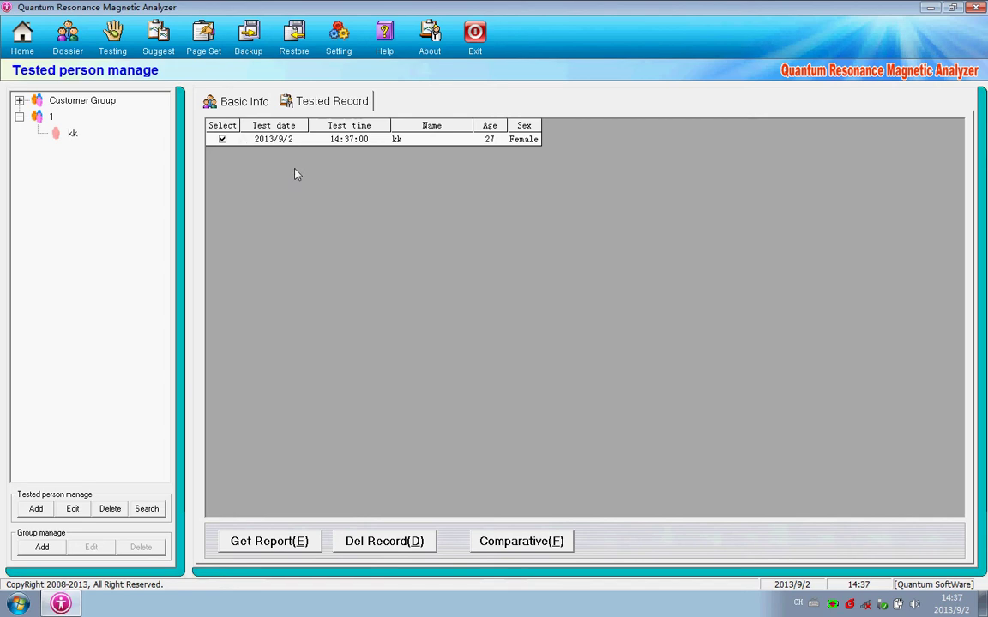
left_click(243, 103)
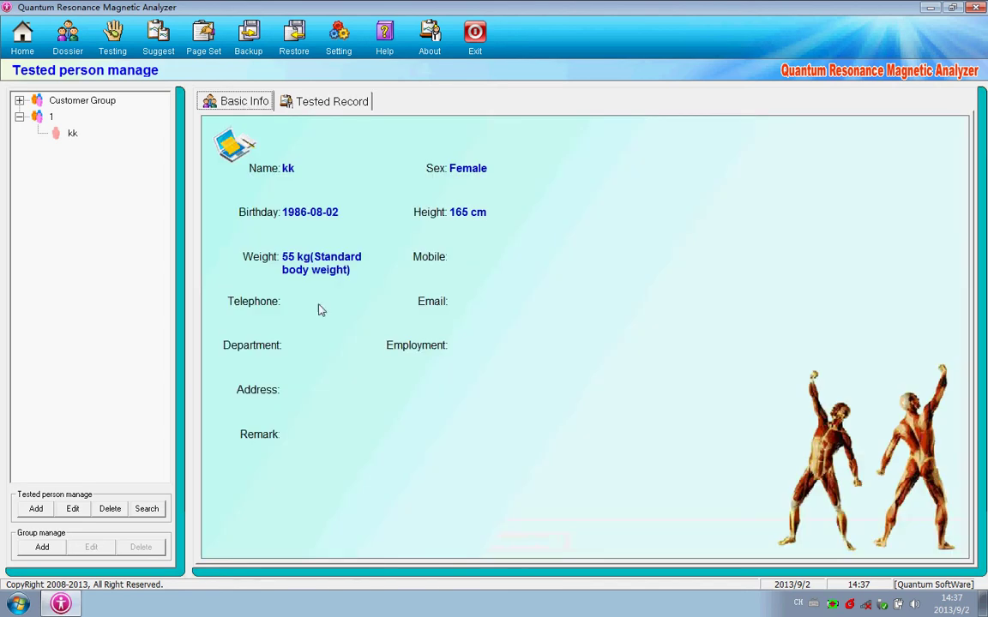
left_click(317, 106)
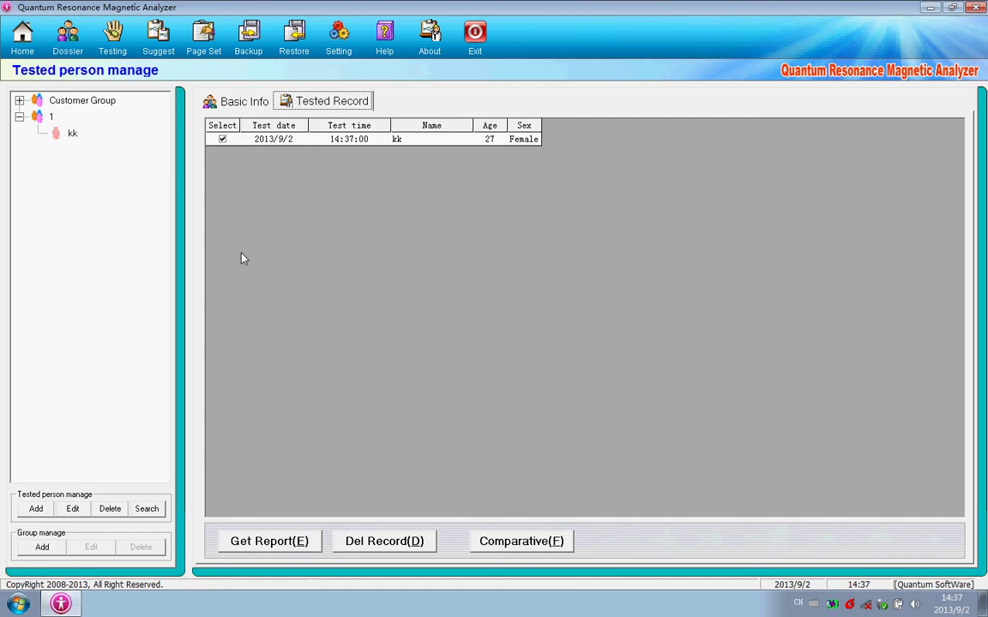
left_click(266, 542)
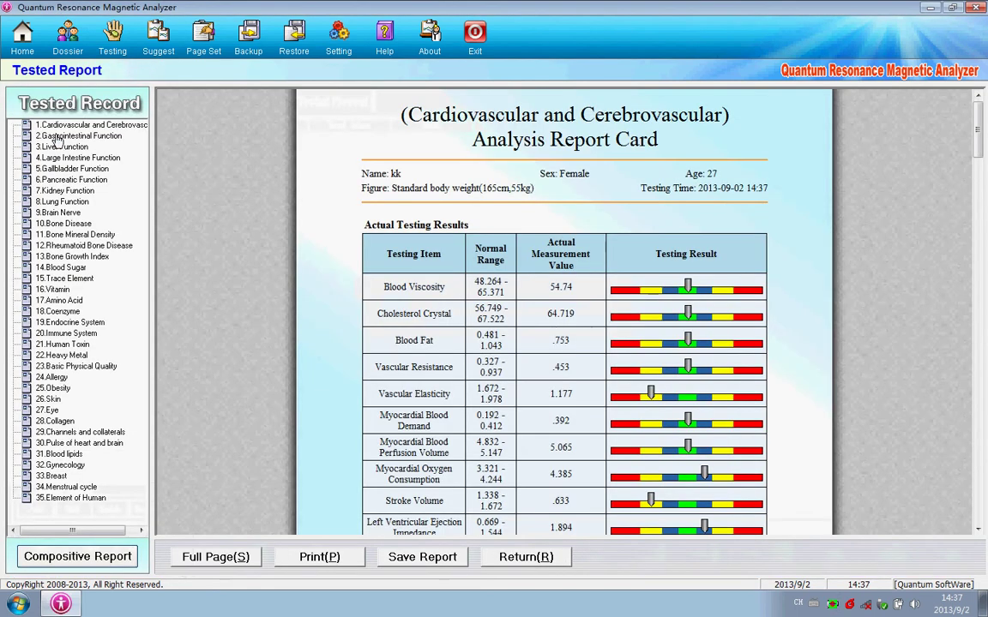
Switch between the Gastrointestinal, Large Intestine, Cardiovascular and Element of Human report cards.
left_click(55, 125)
left_click(61, 158)
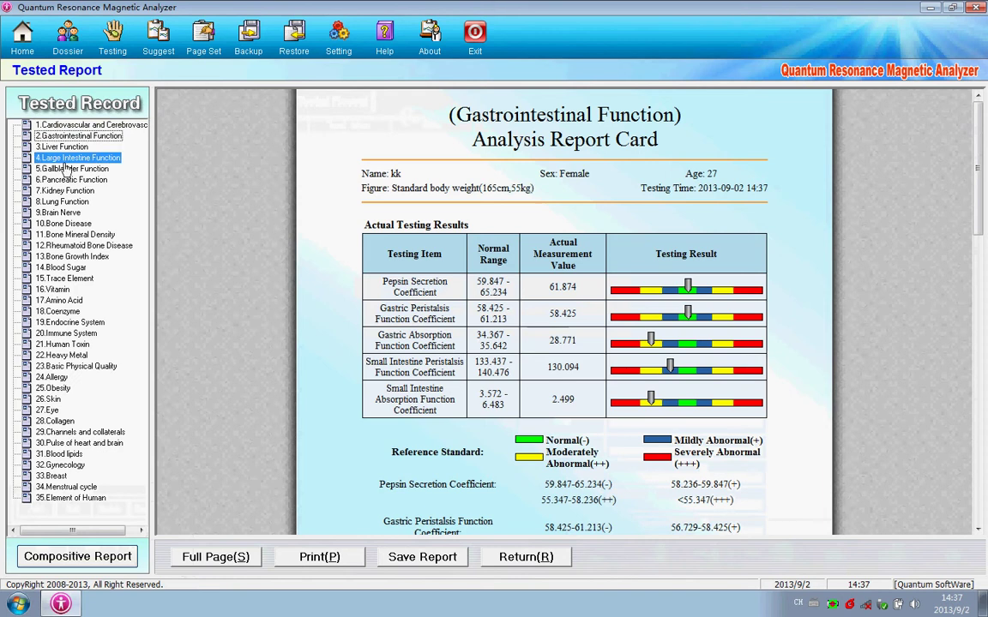
left_click(41, 125)
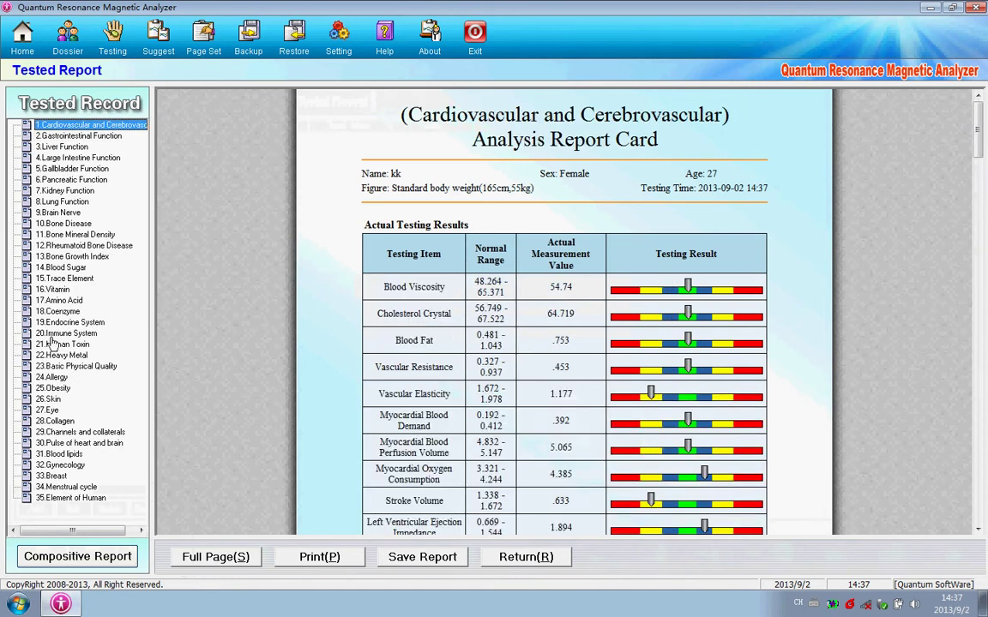
left_click(64, 486)
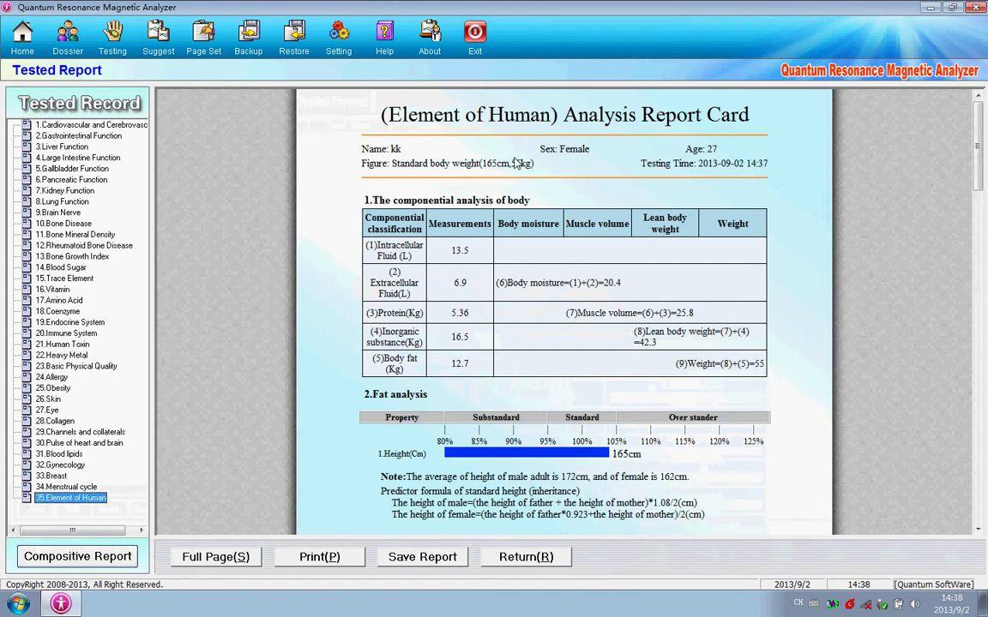
Step through the Liver, Bone Mineral Density, Allergy, Skin and Channels cards to Blood lipids.
left_click(73, 135)
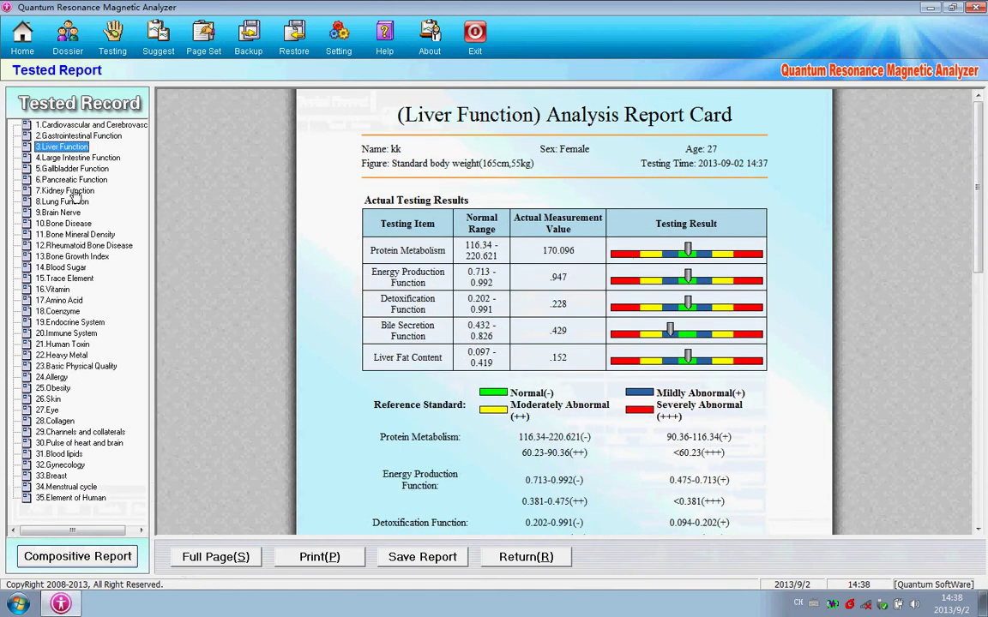
left_click(68, 190)
left_click(59, 235)
left_click(74, 136)
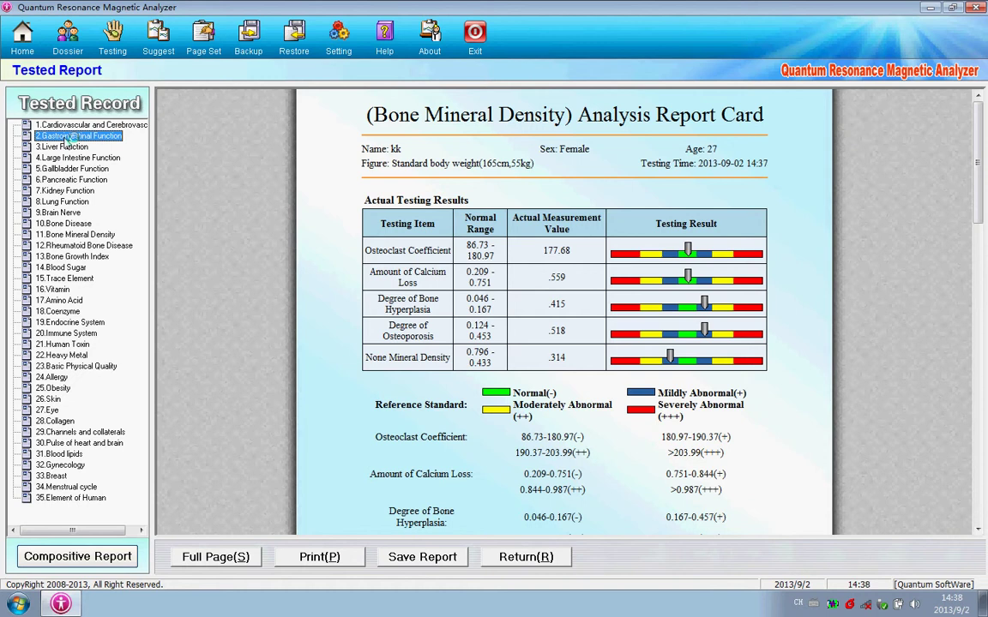
left_click(58, 300)
left_click(52, 377)
left_click(50, 400)
left_click(61, 433)
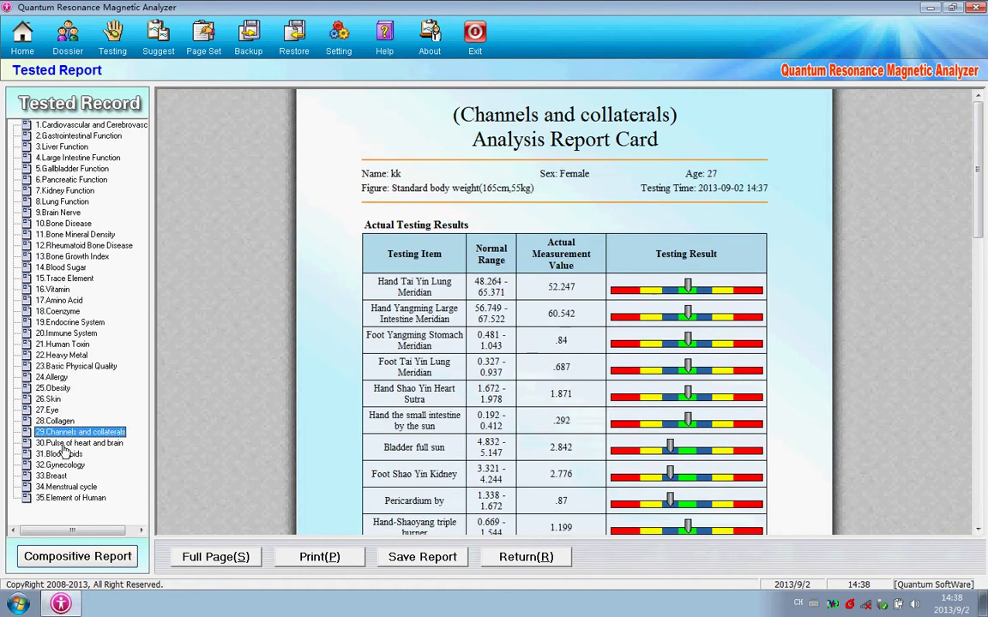
left_click(59, 455)
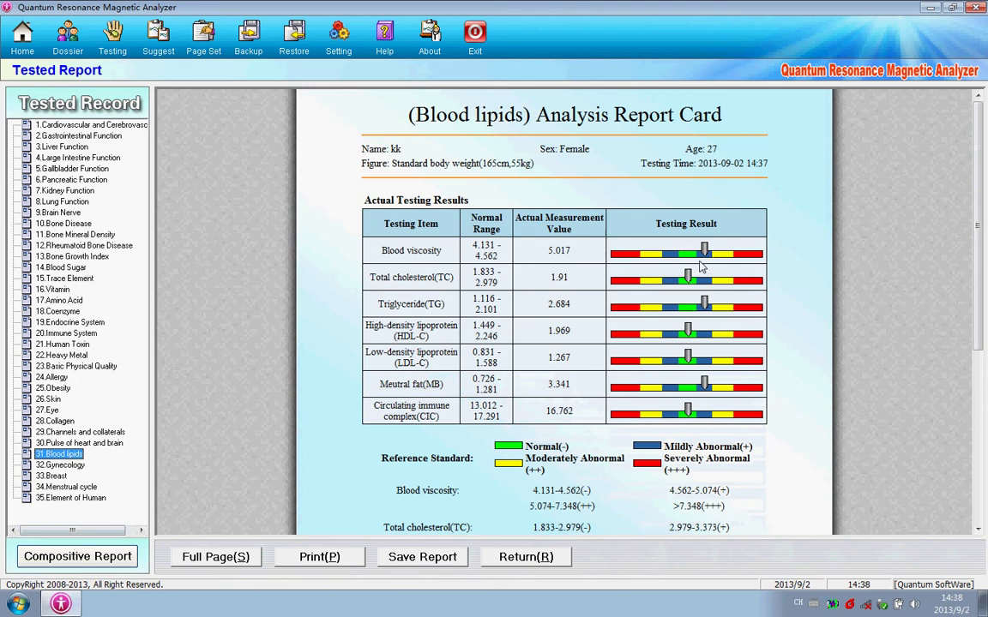
Scroll through the Blood lipids report card.
scroll(661, 298, "right", 1)
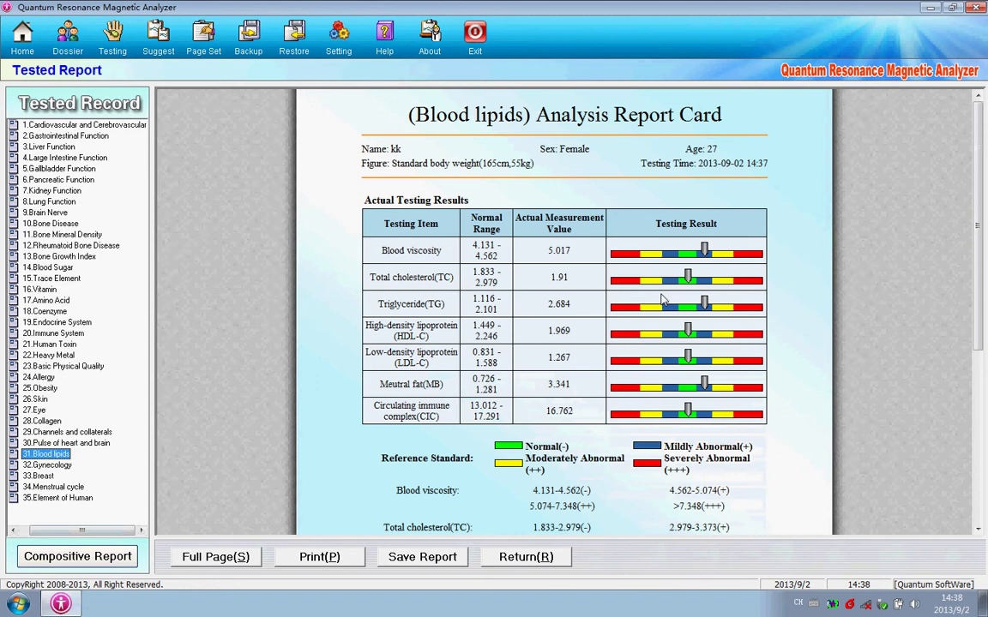
left_click_drag(977, 254, 985, 426)
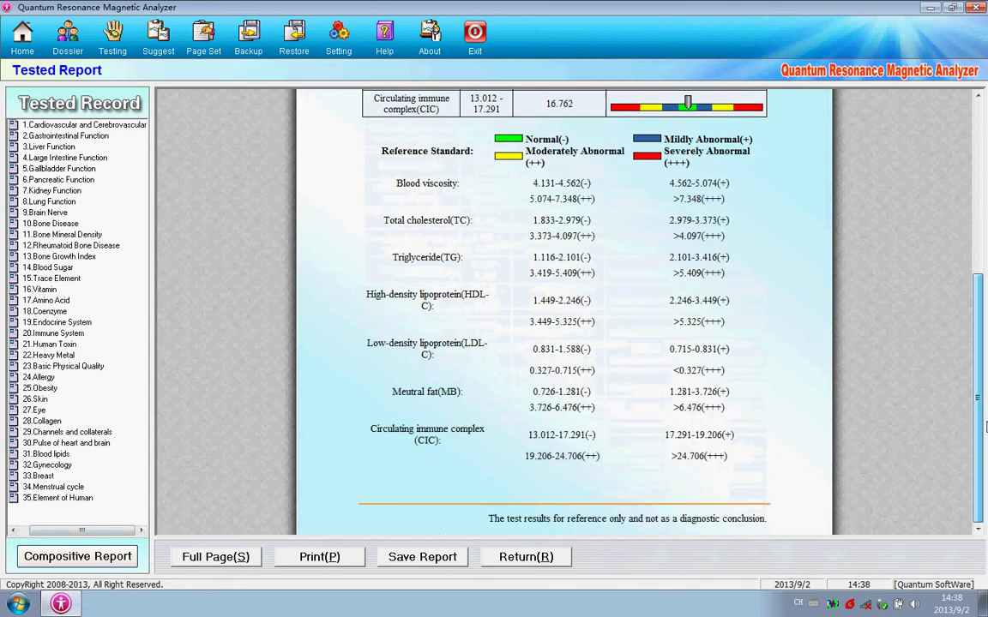
scroll(984, 426, "up", 3)
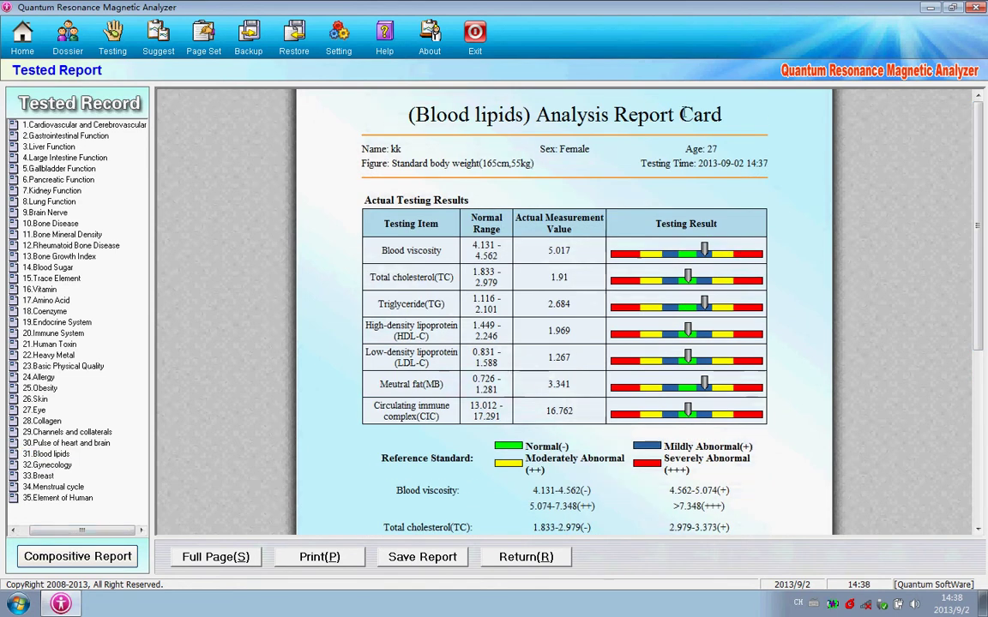
scroll(772, 189, "down", 1)
scroll(643, 192, "down", 4)
scroll(532, 194, "up", 4)
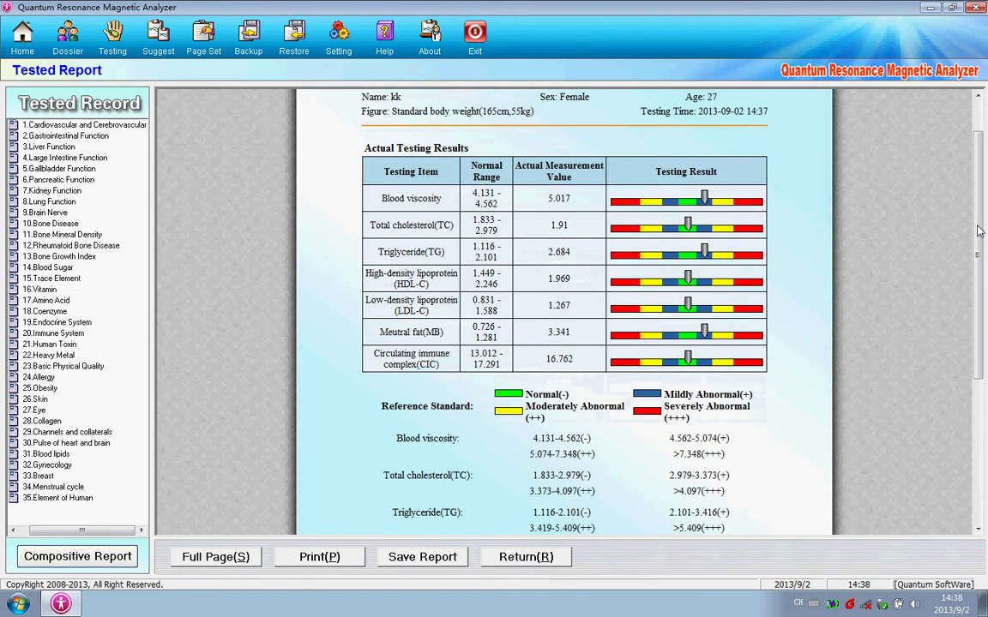
scroll(882, 209, "down", 3)
scroll(907, 312, "down", 5)
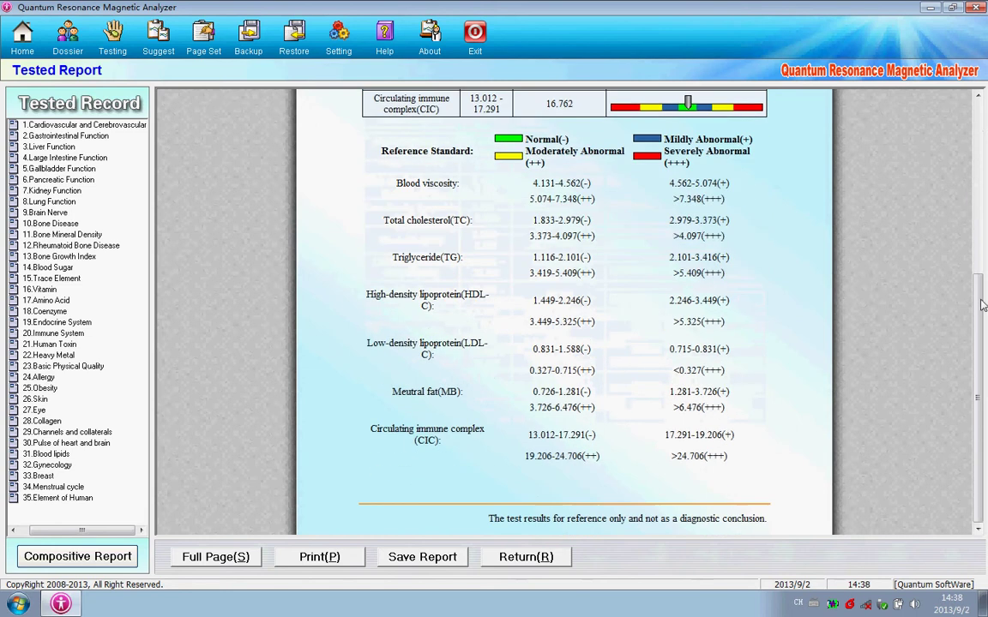
Open the Gallbladder Function card, then read through the Large Intestine Function report card.
left_click(62, 167)
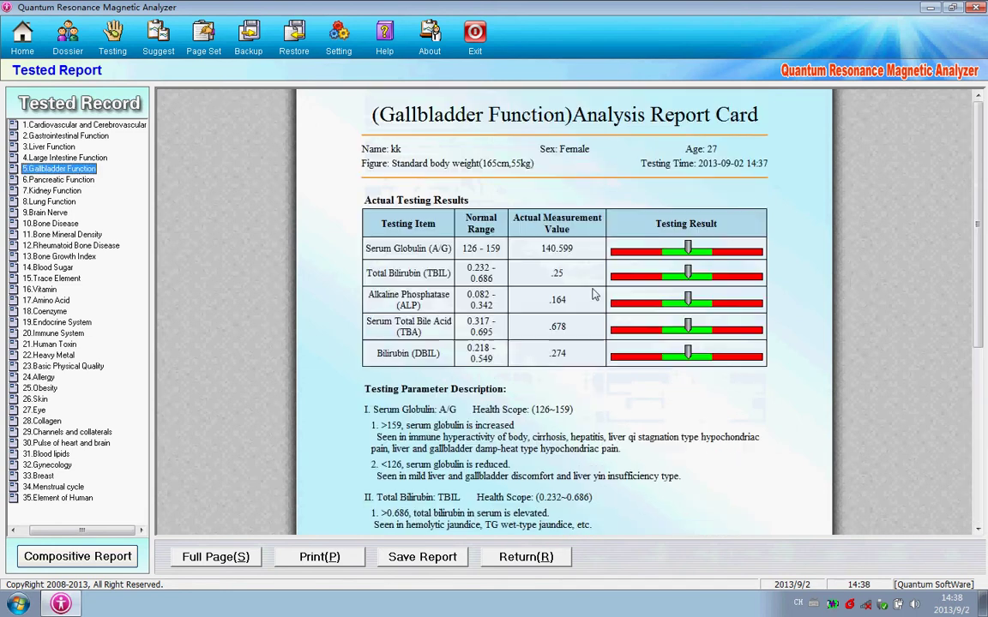
mouse_move(978, 224)
left_mouse_down()
mouse_move(984, 400)
mouse_move(347, 203)
left_mouse_up()
left_click(67, 159)
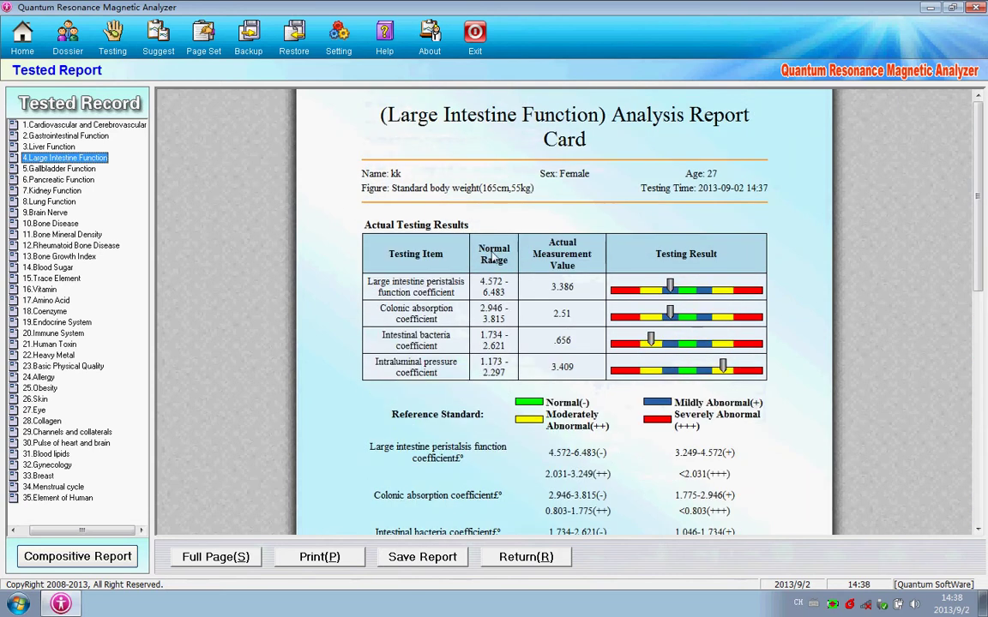
scroll(879, 215, "down", 3)
scroll(879, 214, "down", 4)
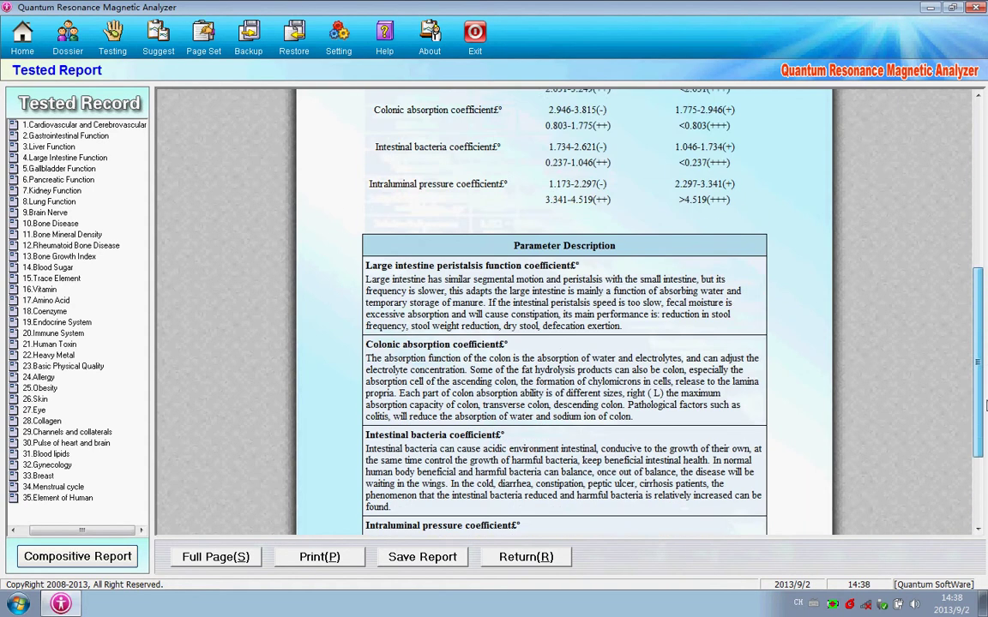
scroll(656, 244, "down", 2)
left_click_drag(477, 205, 545, 216)
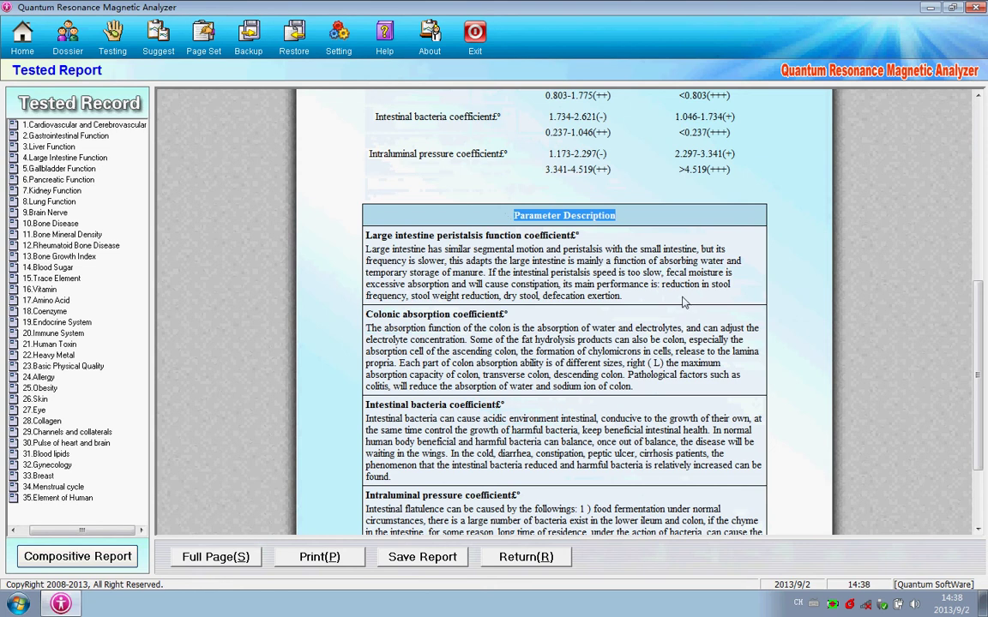
scroll(878, 334, "down", 3)
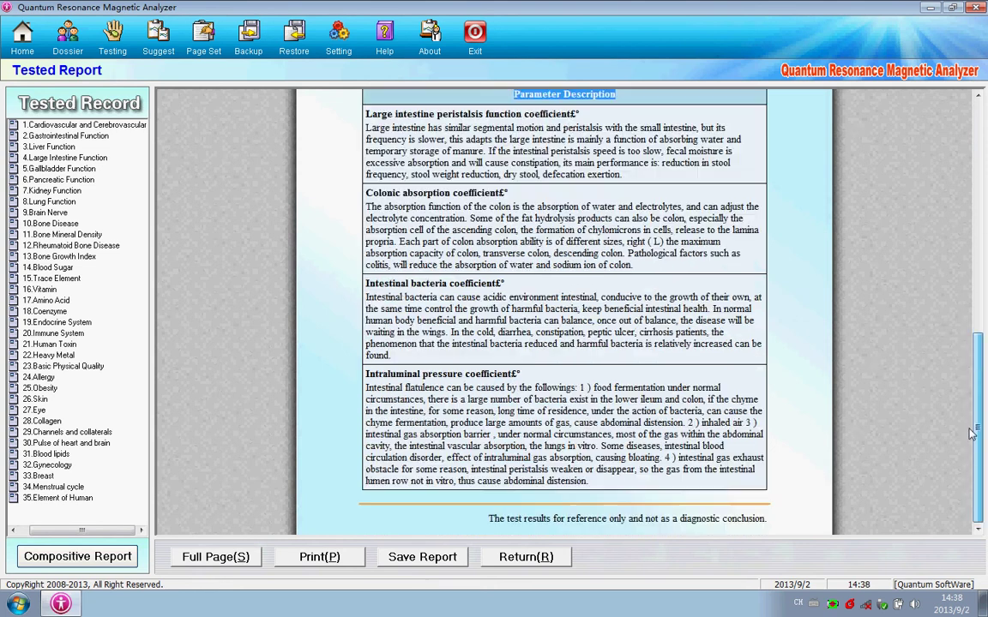
left_click_drag(977, 488, 978, 249)
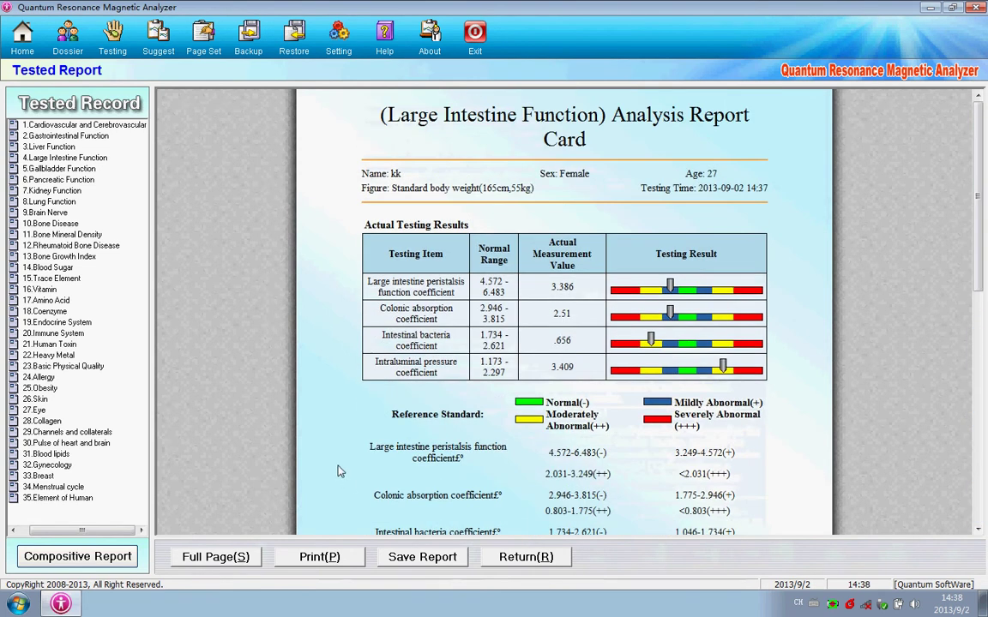
left_click(181, 558)
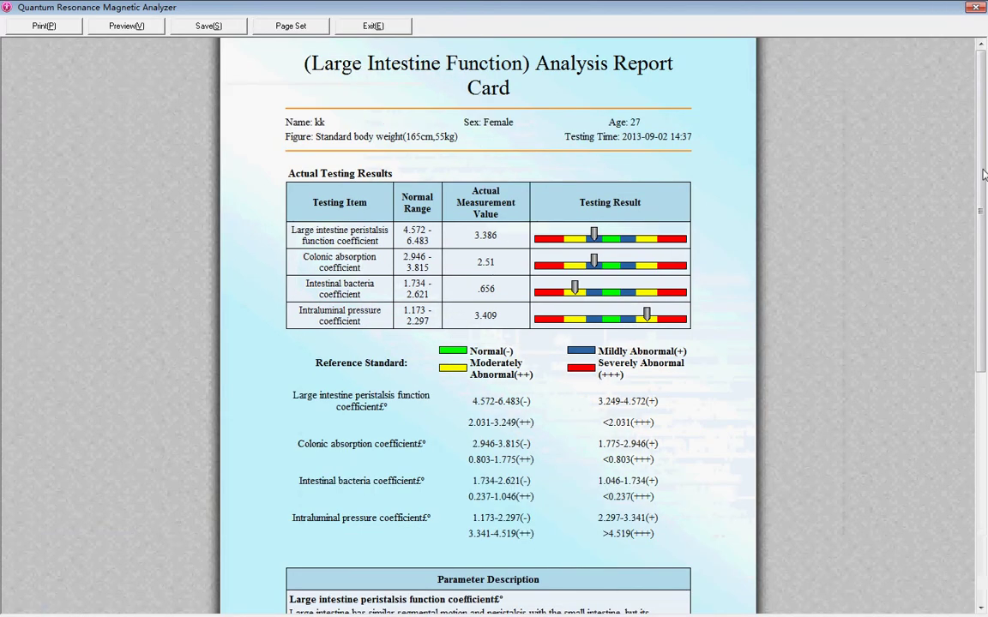
scroll(984, 174, "down", 3)
scroll(985, 314, "down", 6)
left_click(977, 8)
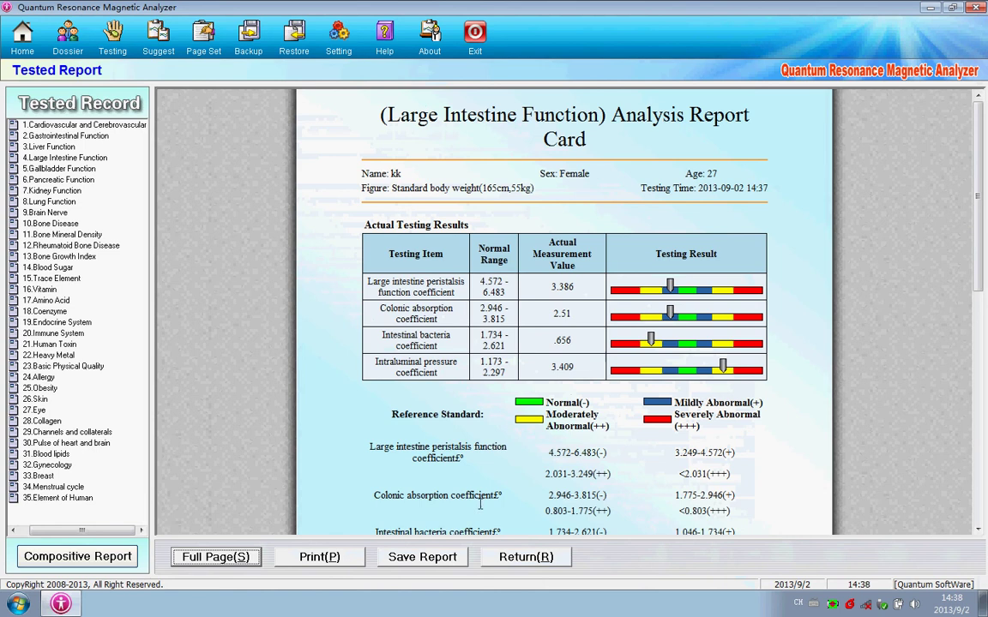
Open the Comprehensive Report Card and scroll through it.
left_click(77, 556)
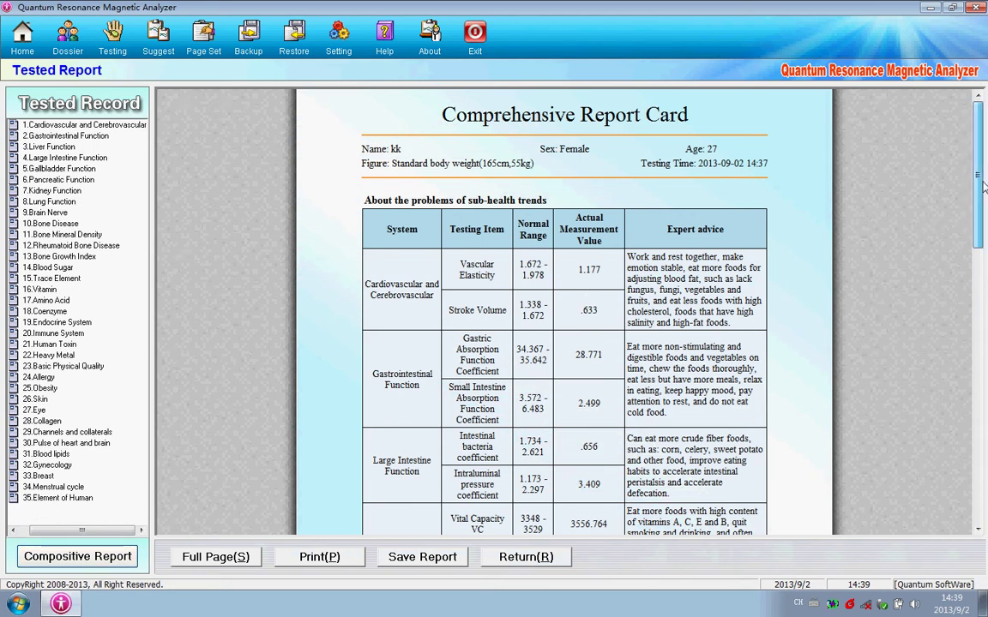
scroll(600, 185, "down", 1)
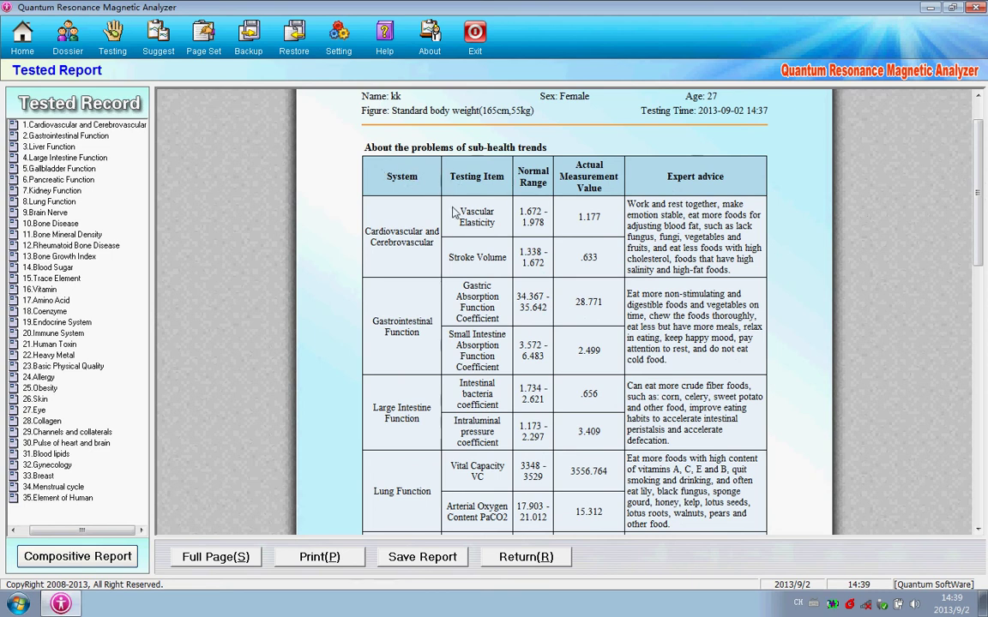
scroll(435, 283, "down", 5)
scroll(436, 283, "up", 3)
scroll(771, 223, "up", 3)
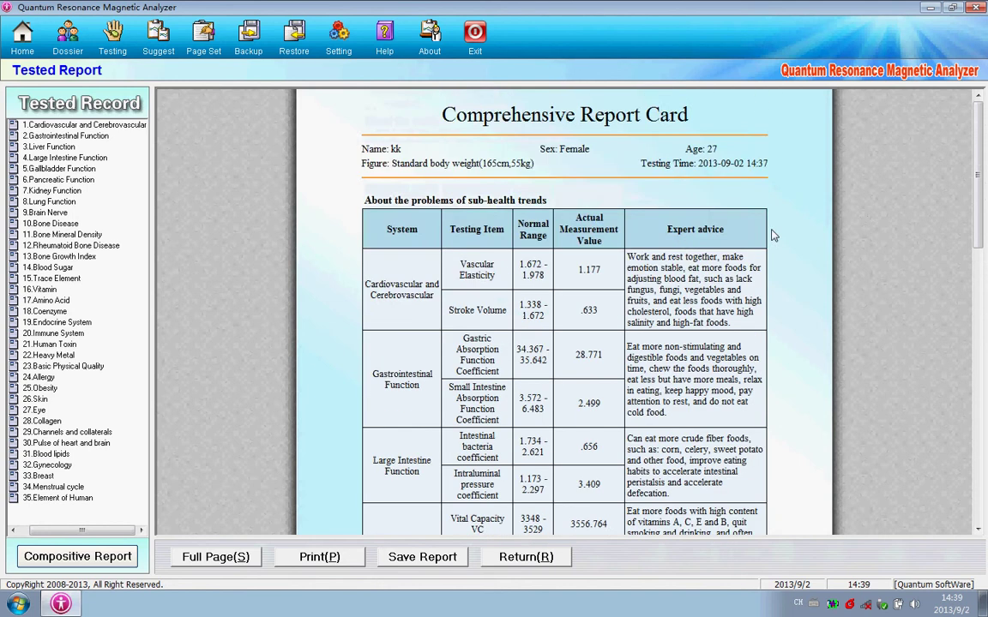
scroll(771, 257, "down", 4)
scroll(750, 321, "up", 2)
scroll(737, 283, "up", 2)
Finish reviewing the card, bring it back to the top and return to the record list.
scroll(730, 300, "down", 1)
scroll(724, 326, "down", 1)
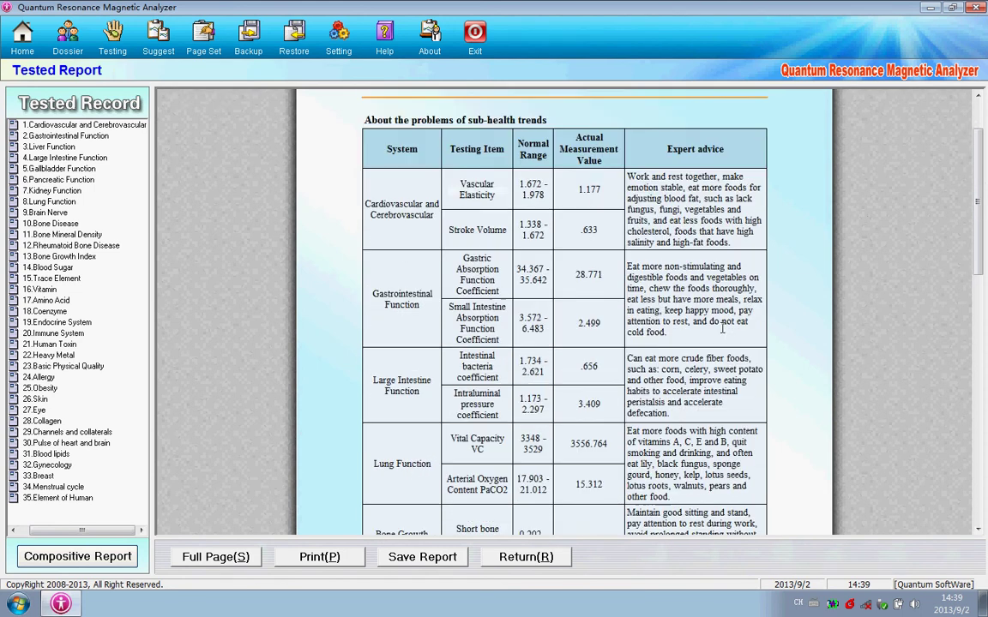
scroll(720, 313, "up", 2)
scroll(716, 296, "down", 5)
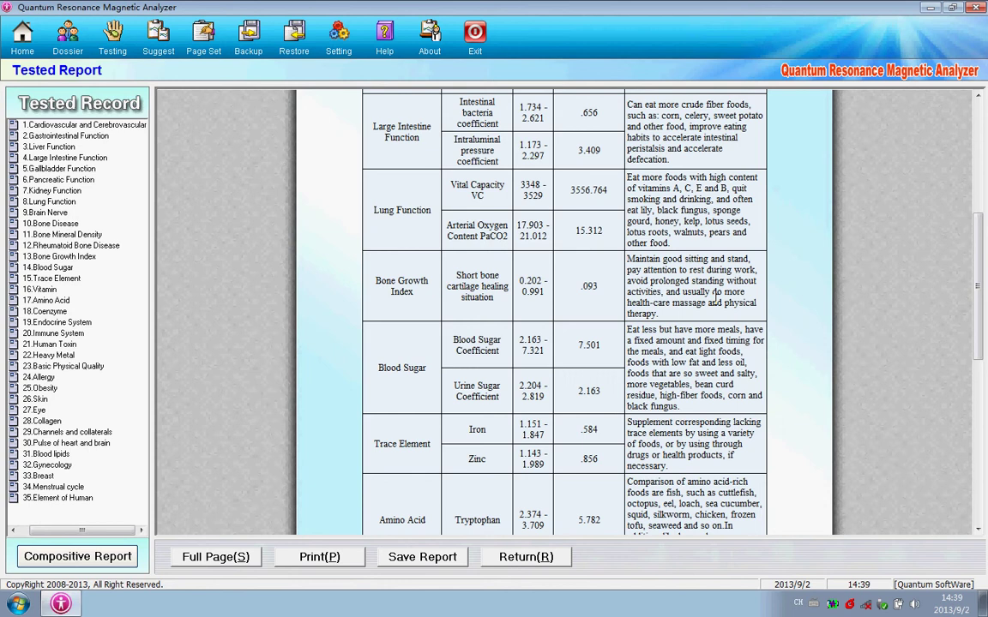
scroll(719, 304, "down", 5)
scroll(720, 313, "down", 5)
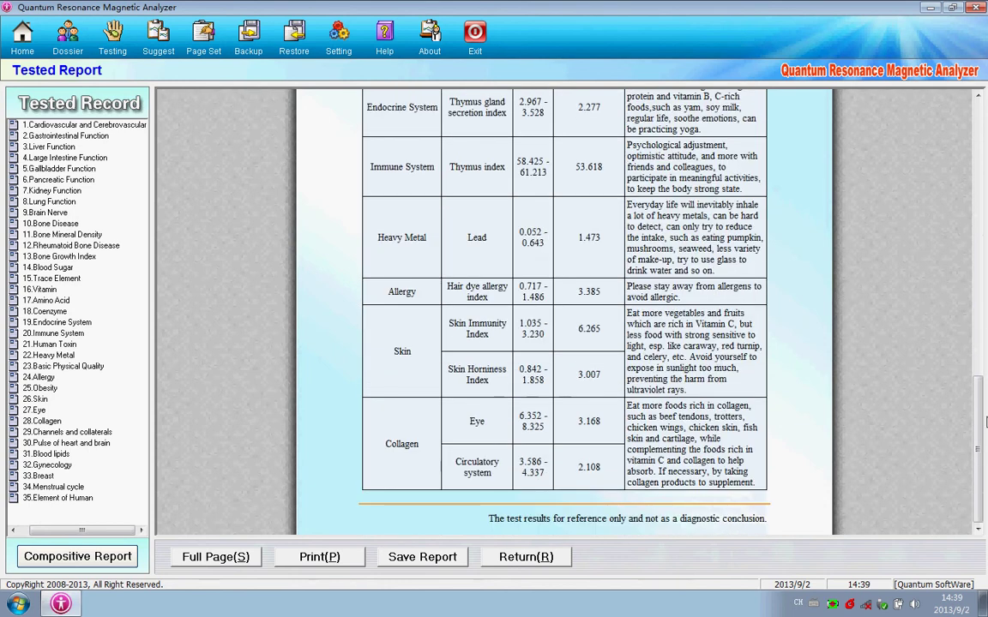
left_click_drag(986, 420, 986, 124)
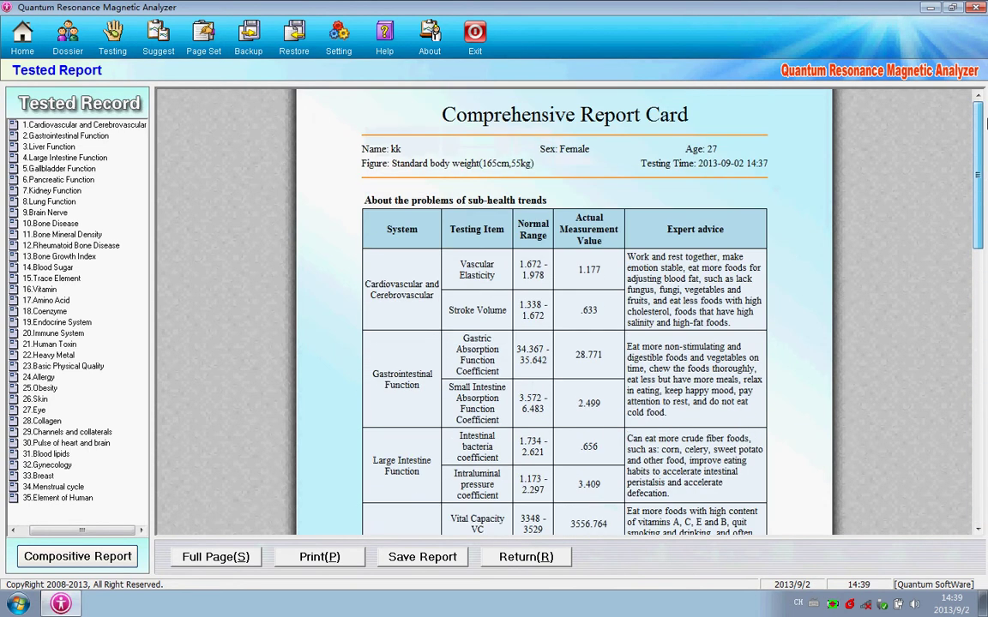
left_click(508, 559)
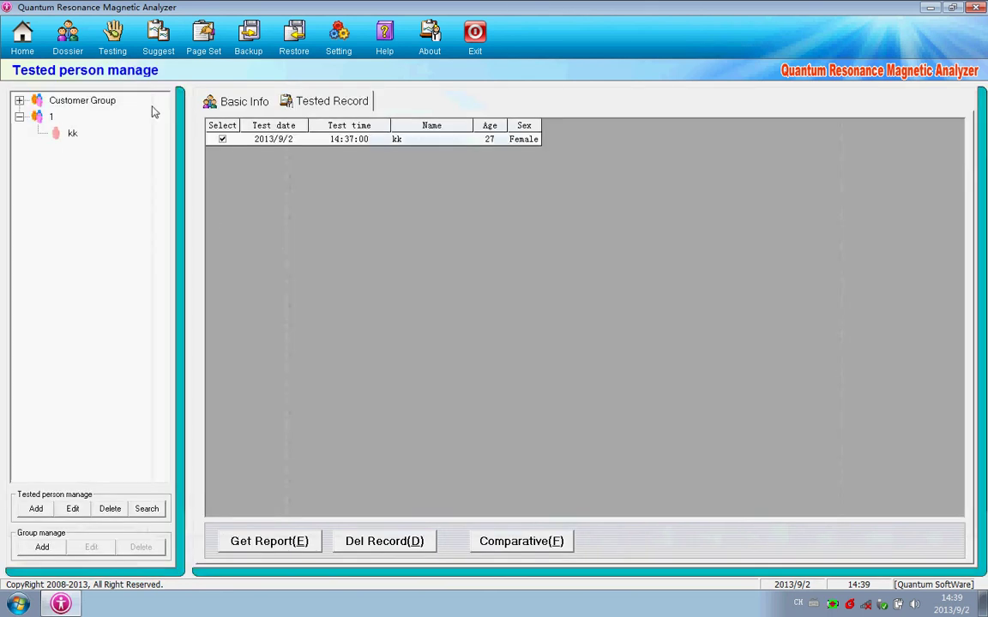
In the expert advice editor, rewrite the Cardiovascular hidden-problem advice with 'wa' and 'some'.
left_click(155, 40)
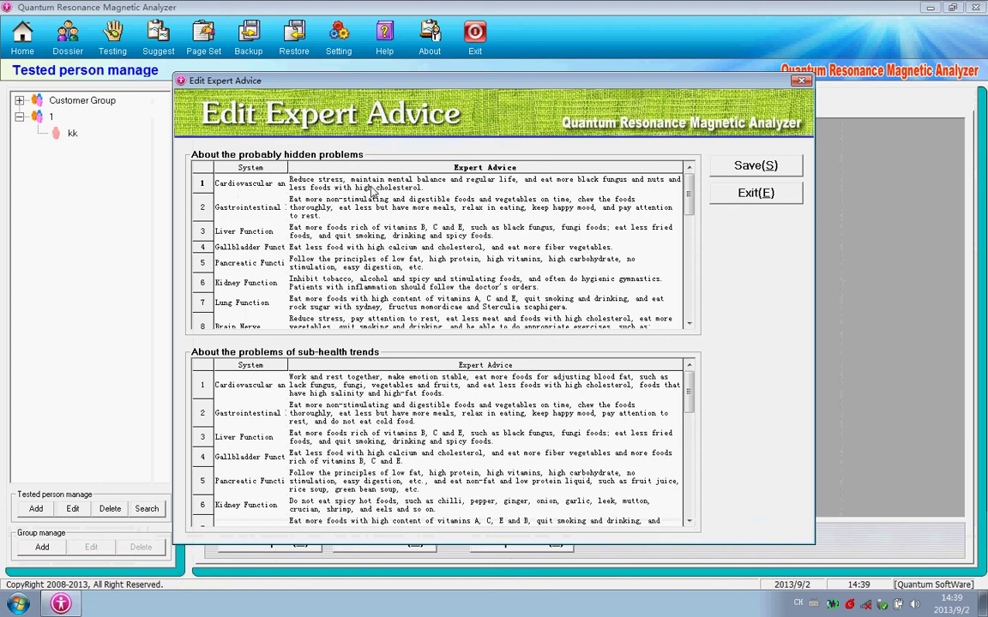
left_click(438, 189)
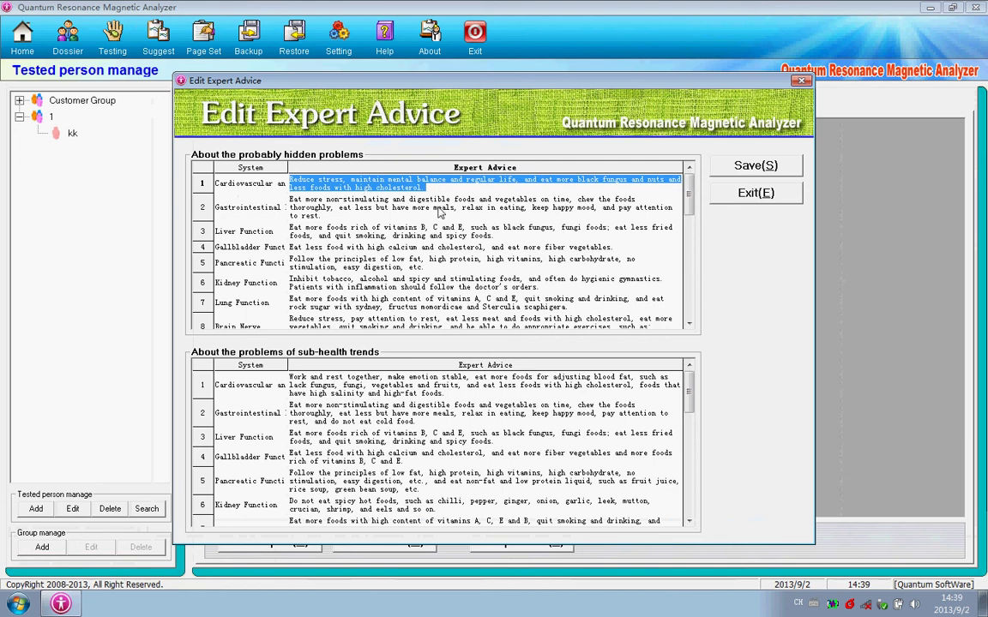
type("wa")
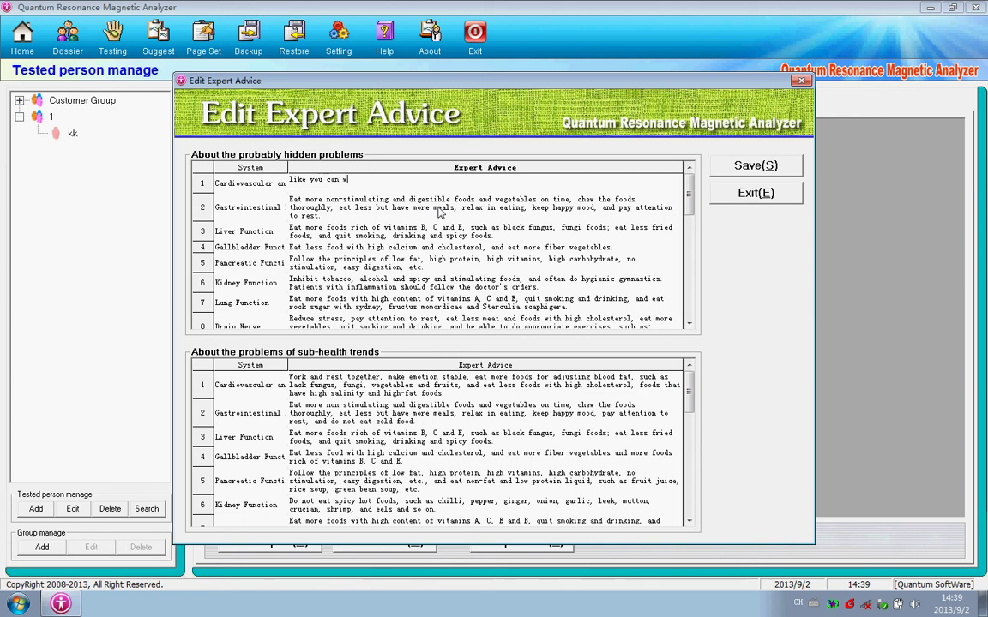
type("some madical")
Clear the Gastrointestinal and Gallbladder advice, enter 'dfdzd z' for Kidney Function, and exit.
left_click(509, 203)
key("Delete")
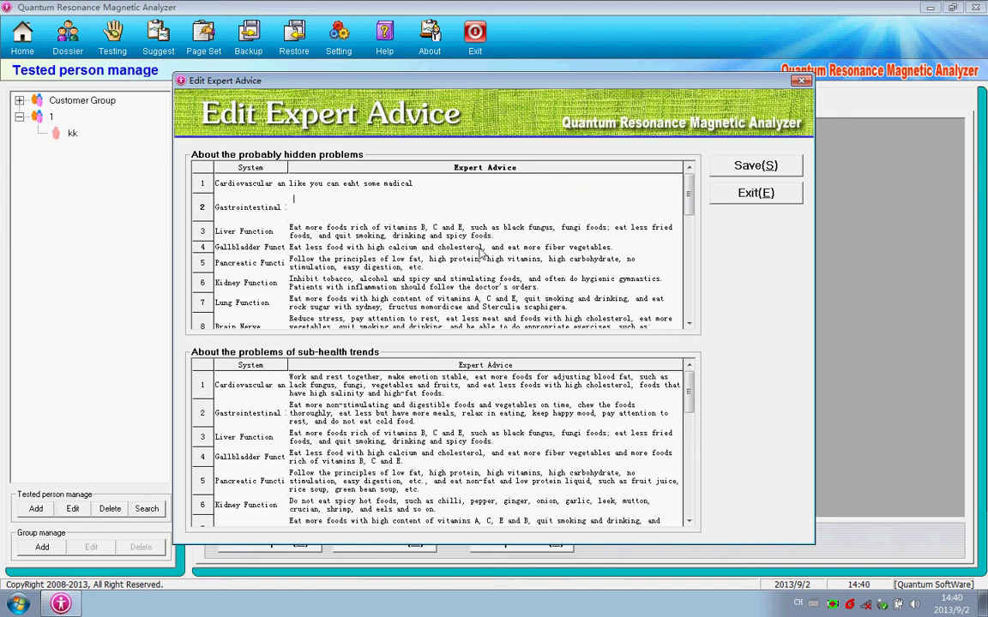
left_click(434, 248)
key("Delete")
left_click(463, 282)
type("dfdzd z")
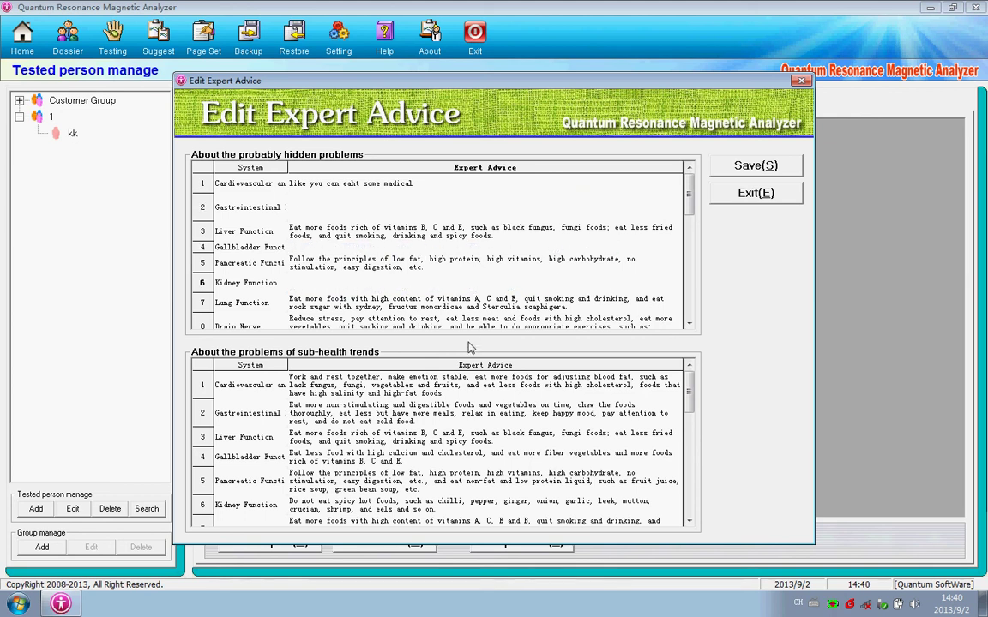
left_click(463, 412)
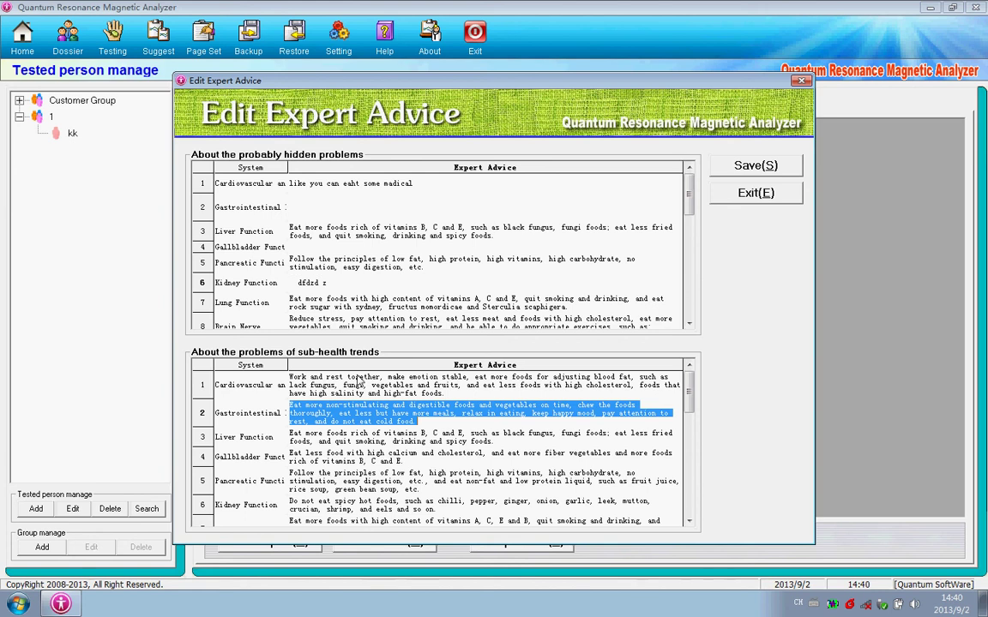
left_click(757, 193)
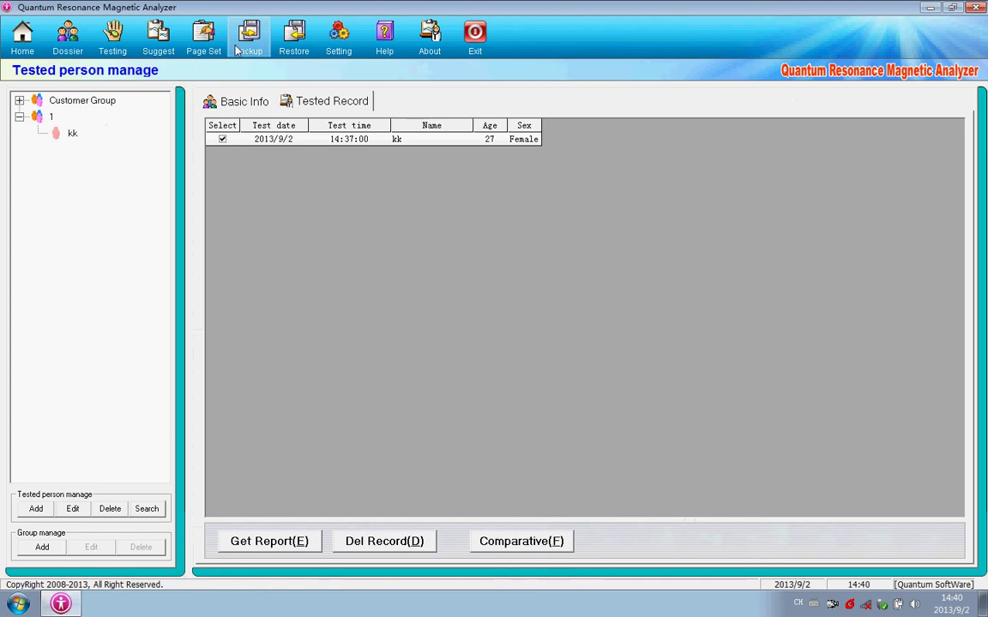
Dismiss the header and footer settings, then bring up the Backup window at 0%.
left_click(203, 39)
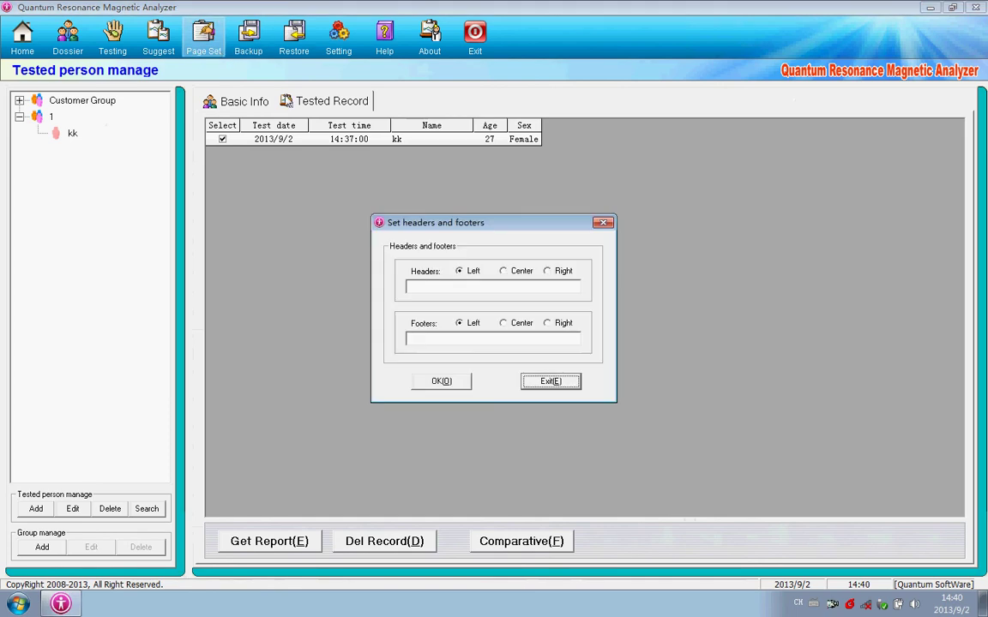
left_click(603, 223)
left_click(249, 39)
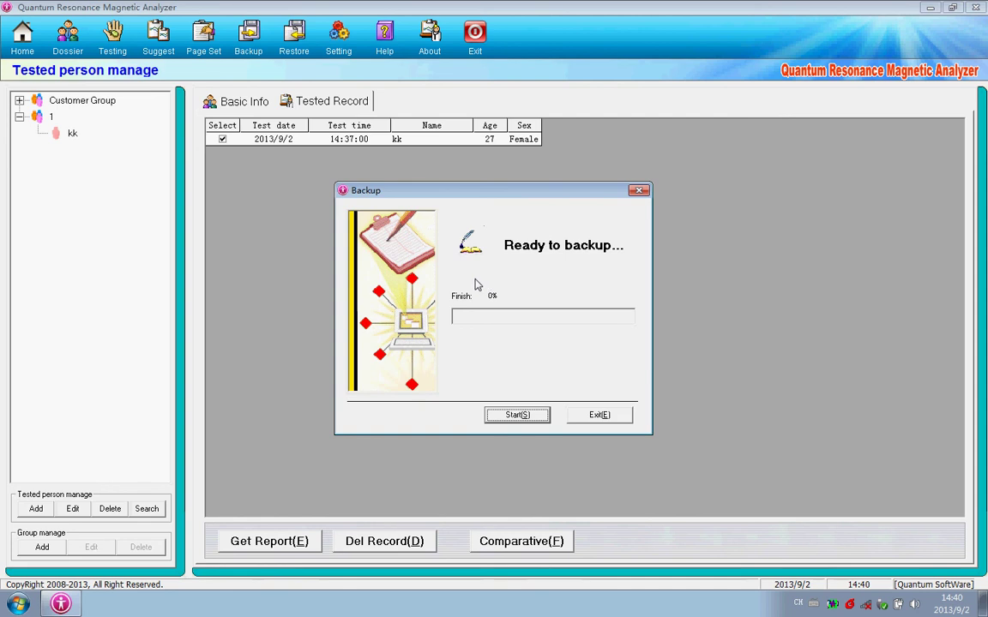
Close the Backup window, then open and close the Restore window without restoring.
left_click(639, 190)
left_click(294, 36)
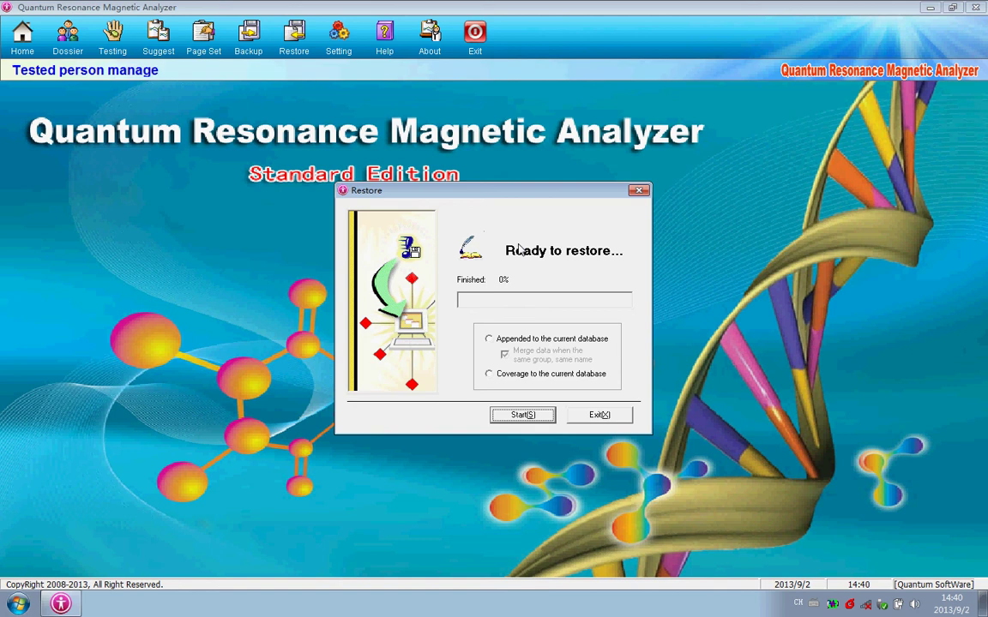
left_click(639, 190)
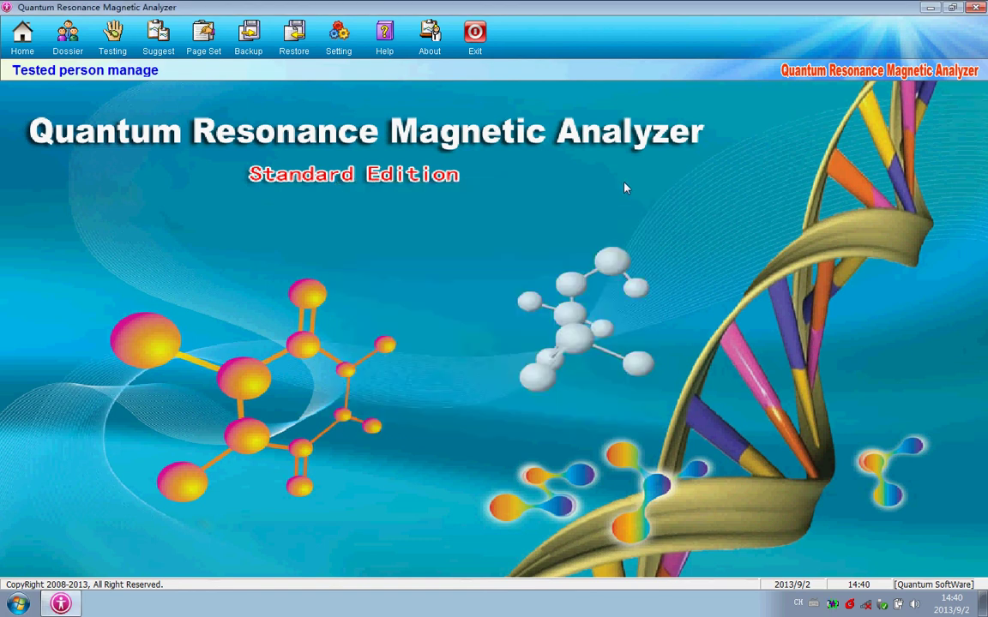
left_click(339, 36)
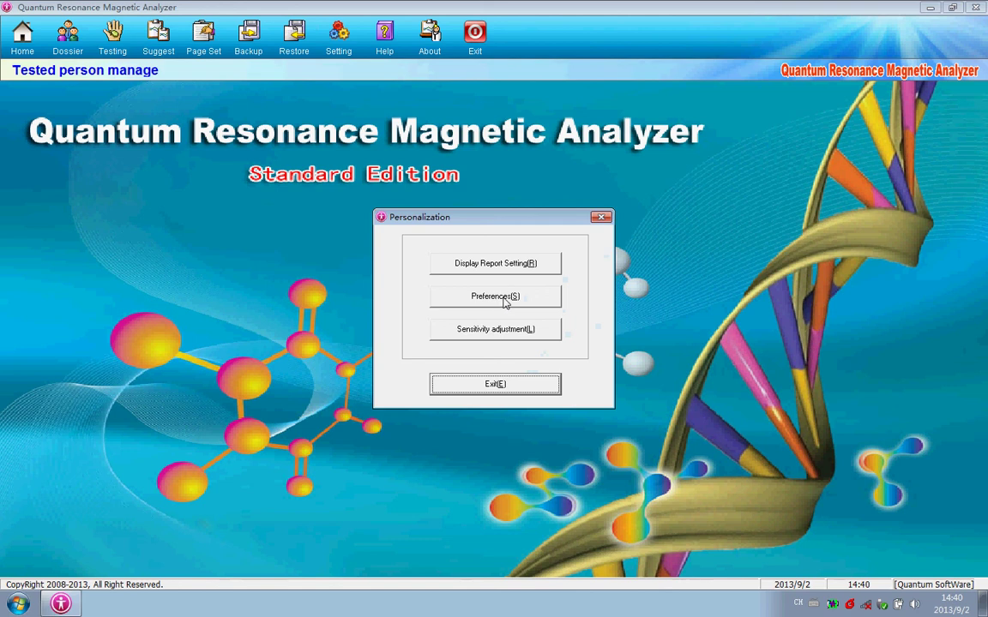
left_click(496, 304)
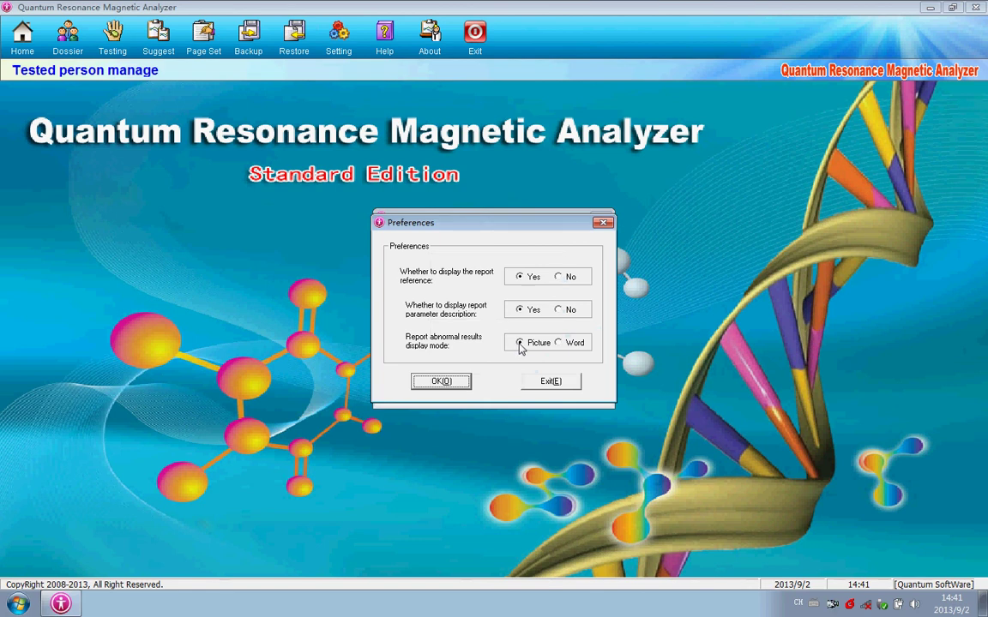
left_click(573, 342)
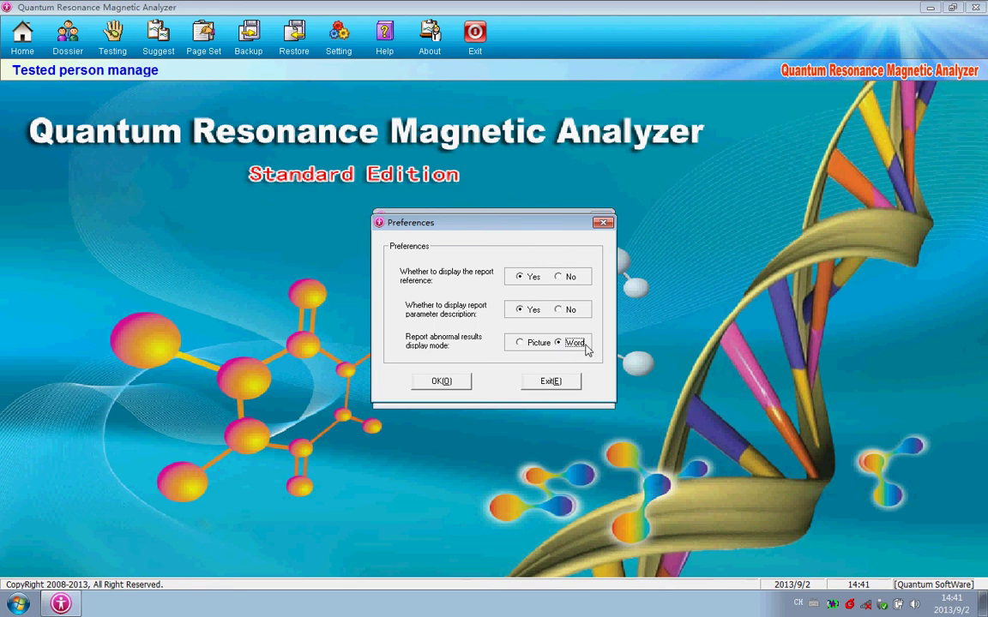
left_click(519, 343)
left_click(559, 378)
left_click(534, 384)
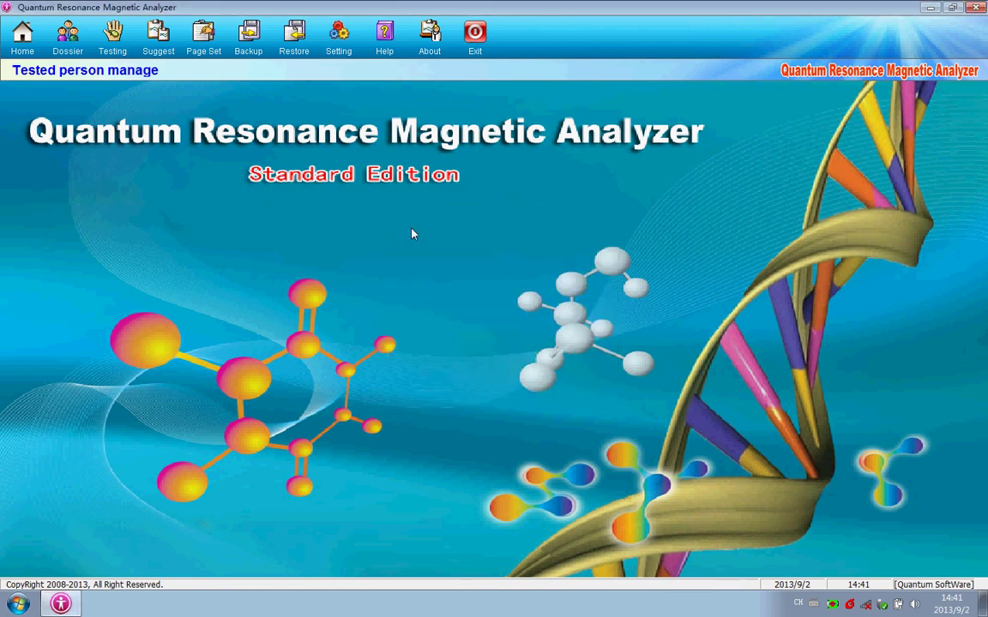
left_click(428, 39)
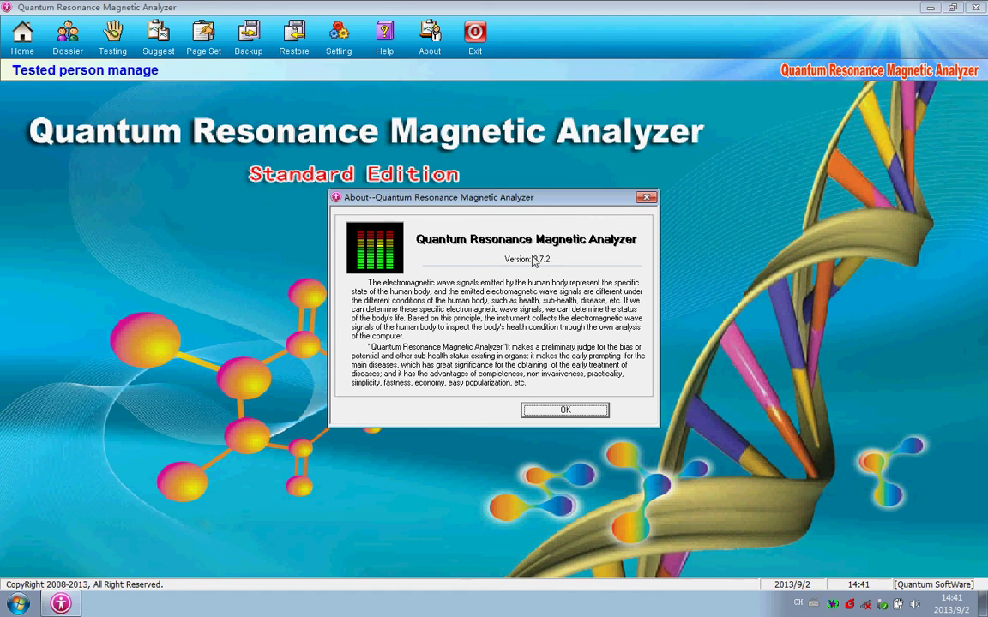
left_click(639, 195)
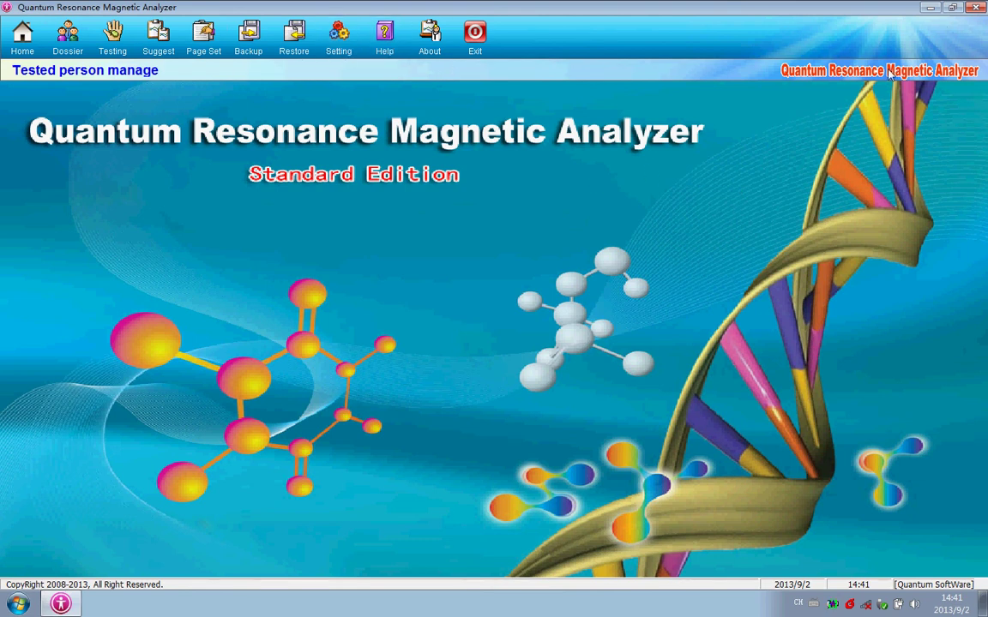
Request to exit the system, bringing up the Quit System confirmation.
left_click(475, 34)
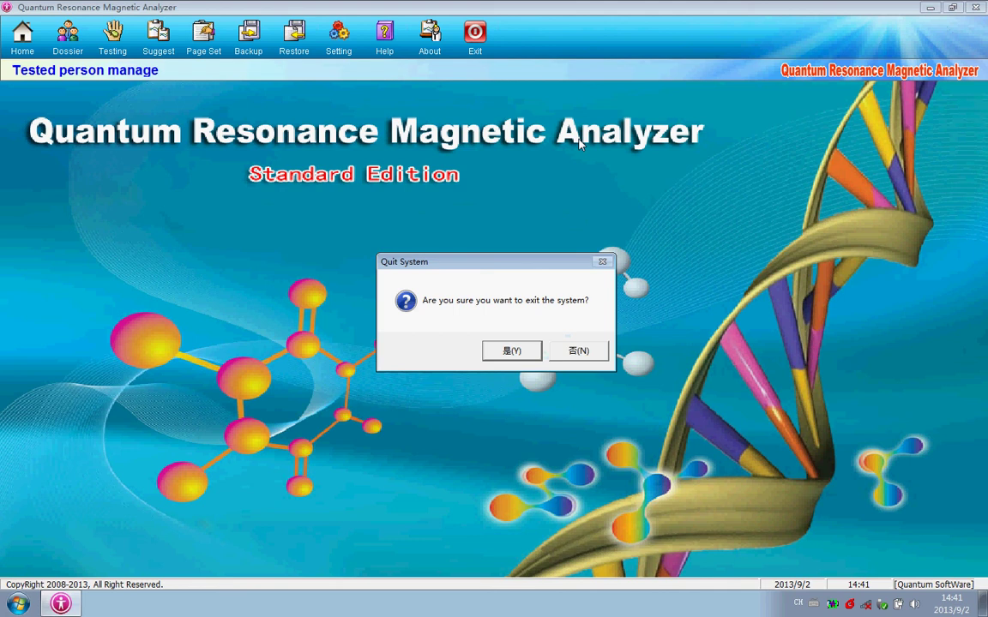